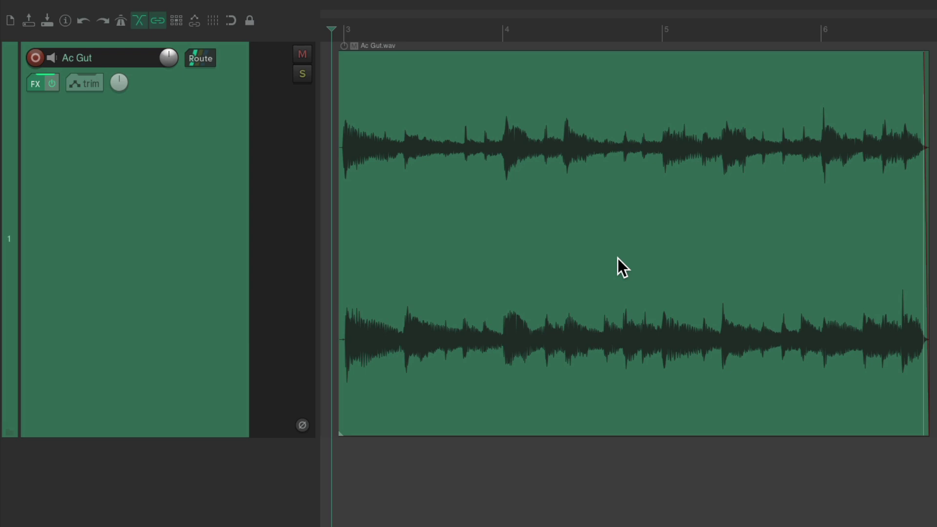
Play the guitar recording and open the Ac Gut item's properties.
key("space")
right_click(464, 91)
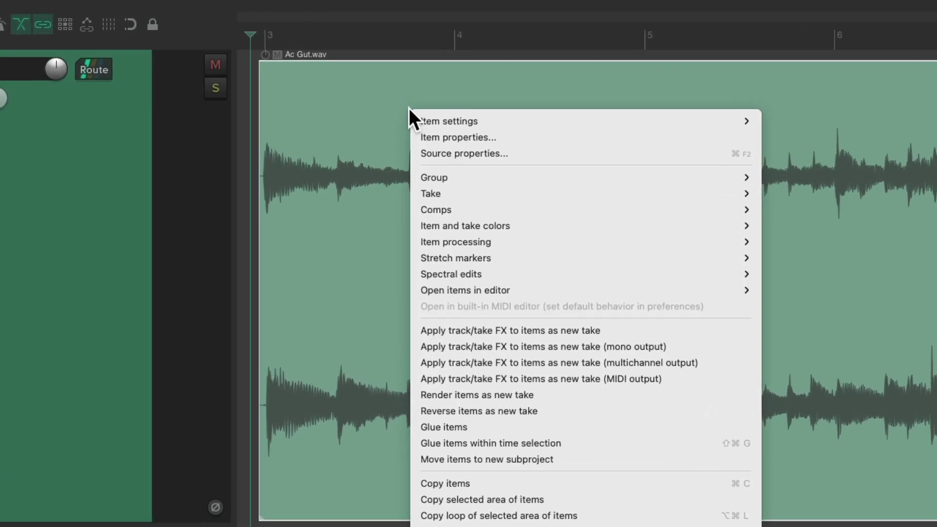
mouse_move(475, 99)
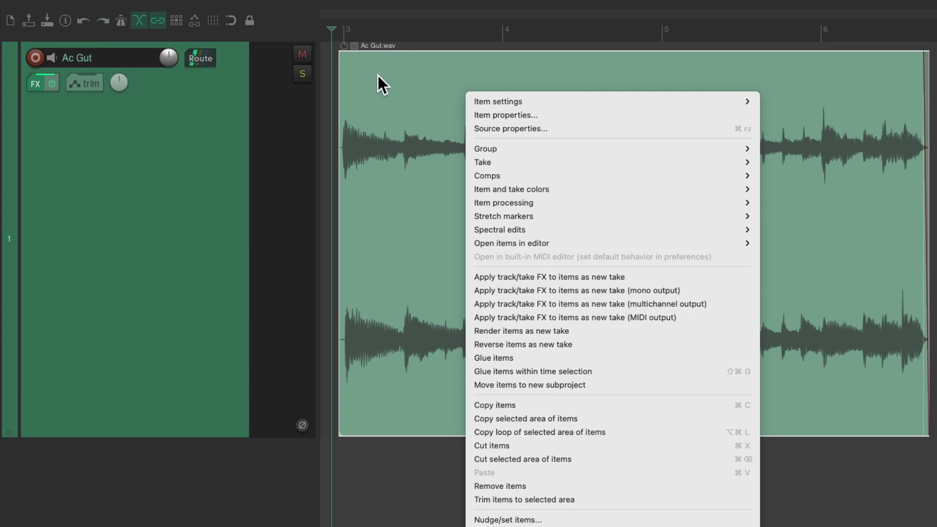
left_click(379, 77)
right_click(452, 85)
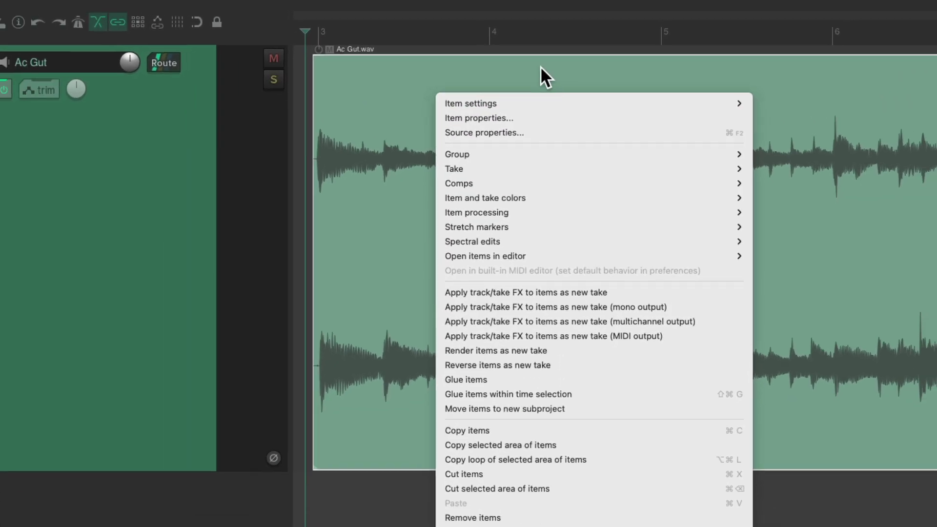
left_click(525, 84)
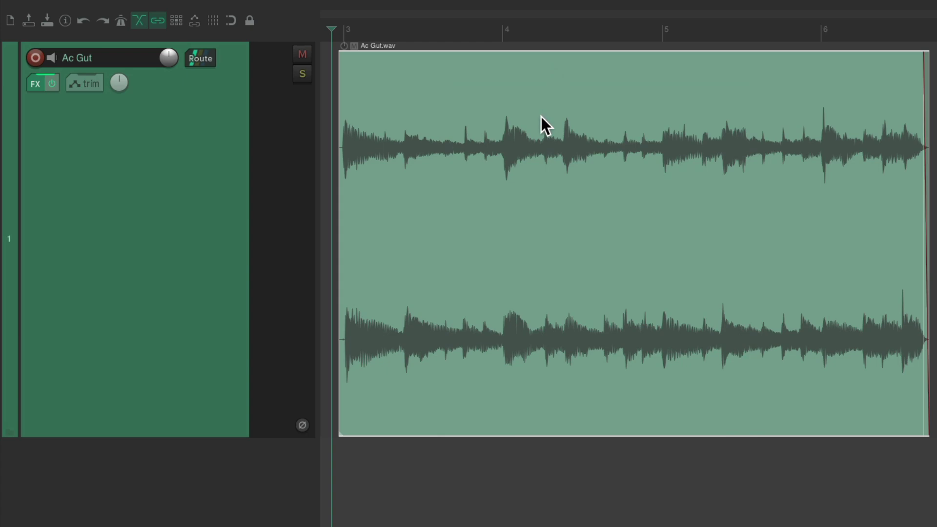
double_click(452, 110)
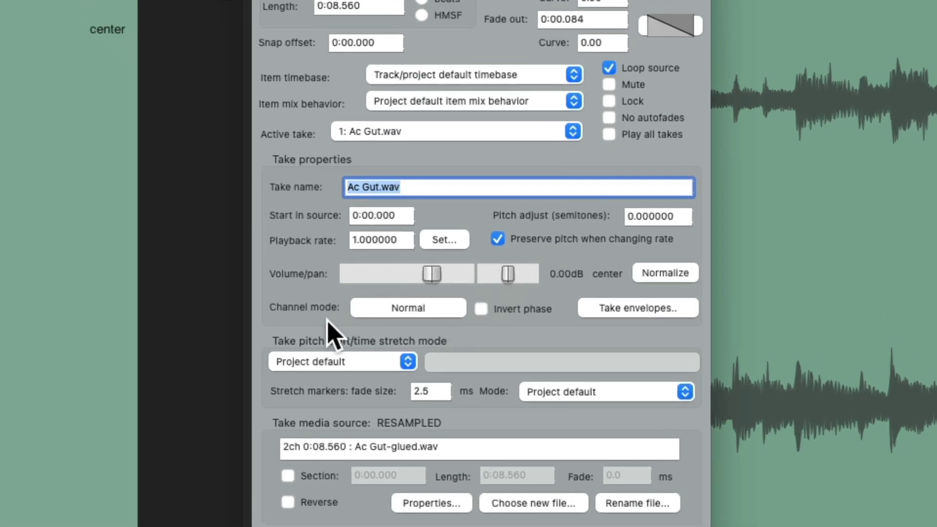
Set the take's channel mode to Reverse Stereo and play it.
left_click(445, 309)
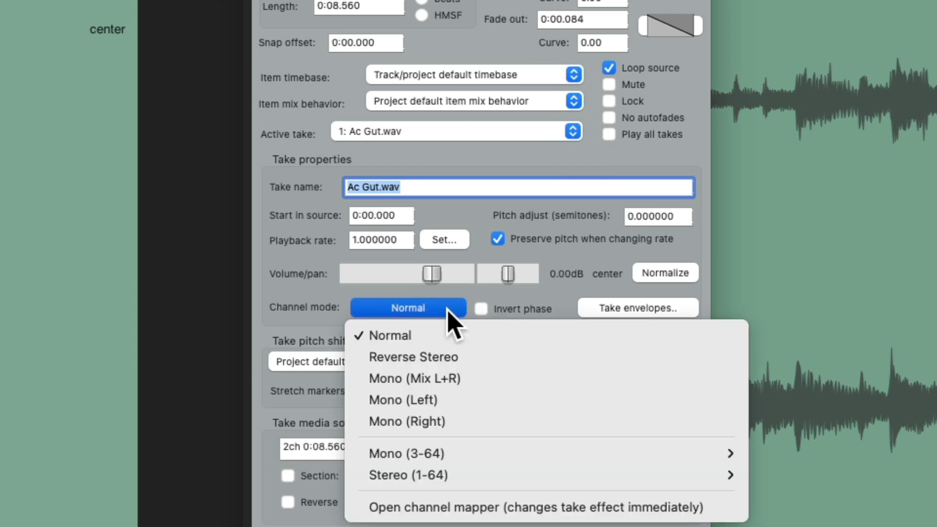
left_click(494, 359)
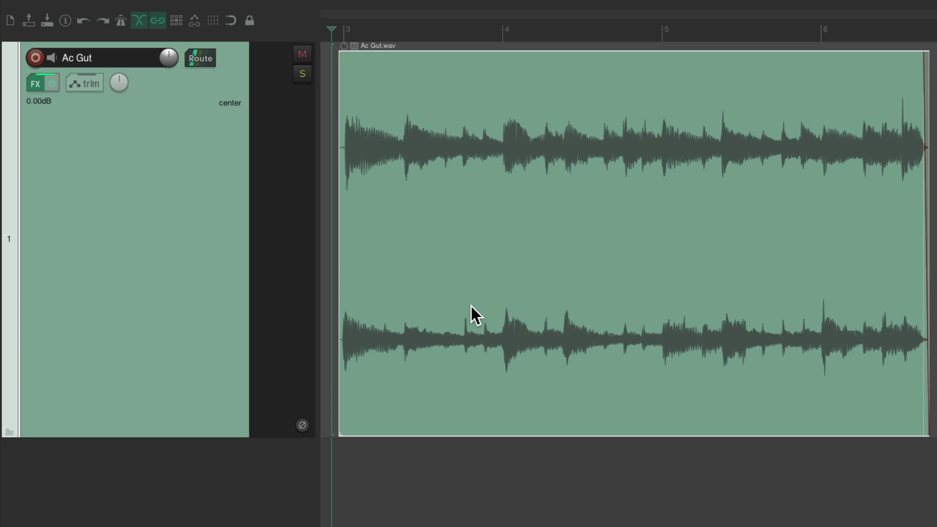
key("space")
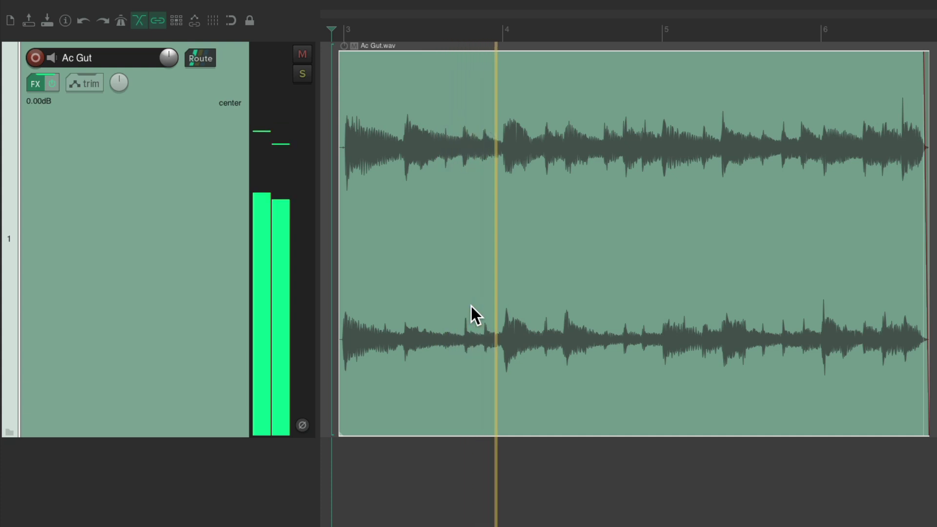
key("space")
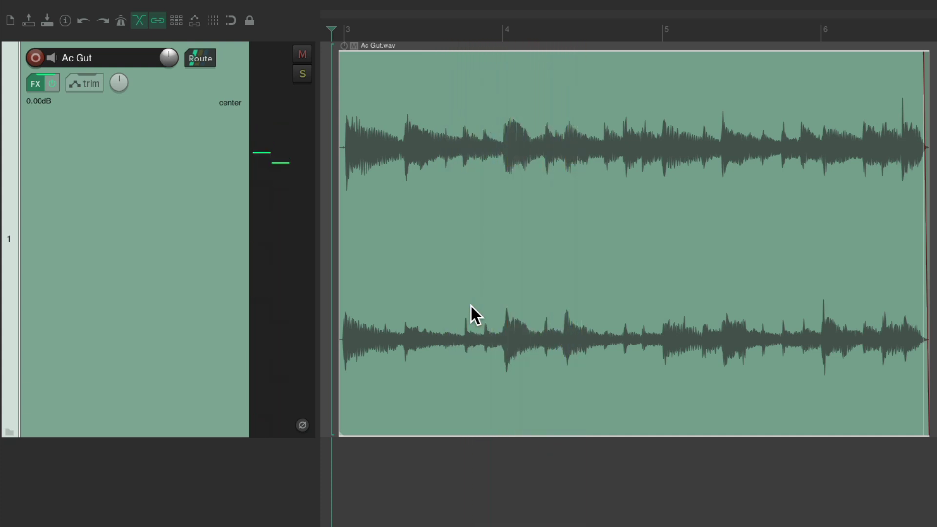
Compare original and swapped channels with undo/redo playback, ending on normal order.
key("ctrl+z")
key("space")
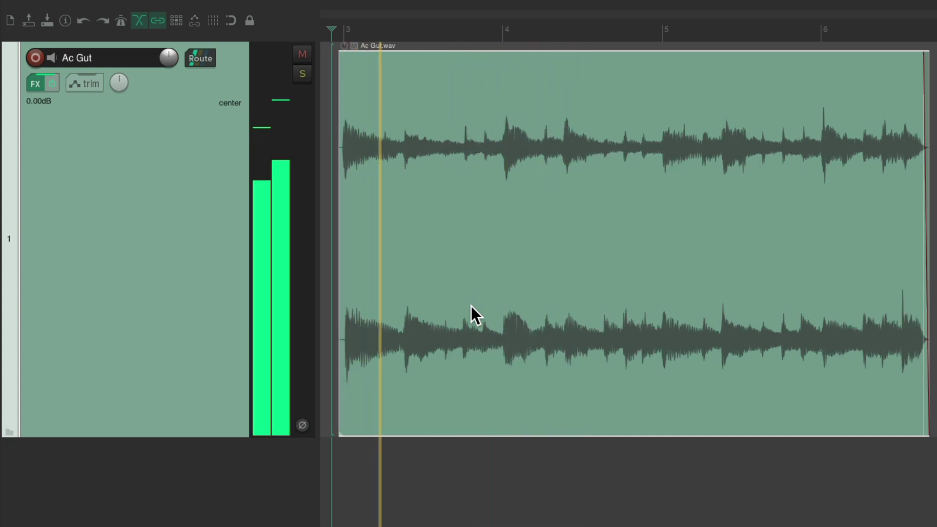
key("space")
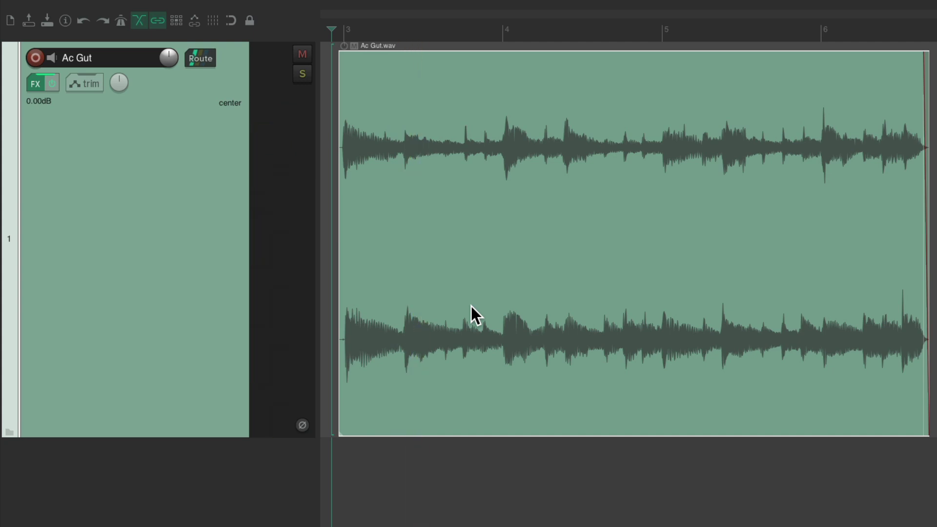
key("ctrl+shift+z")
key("space")
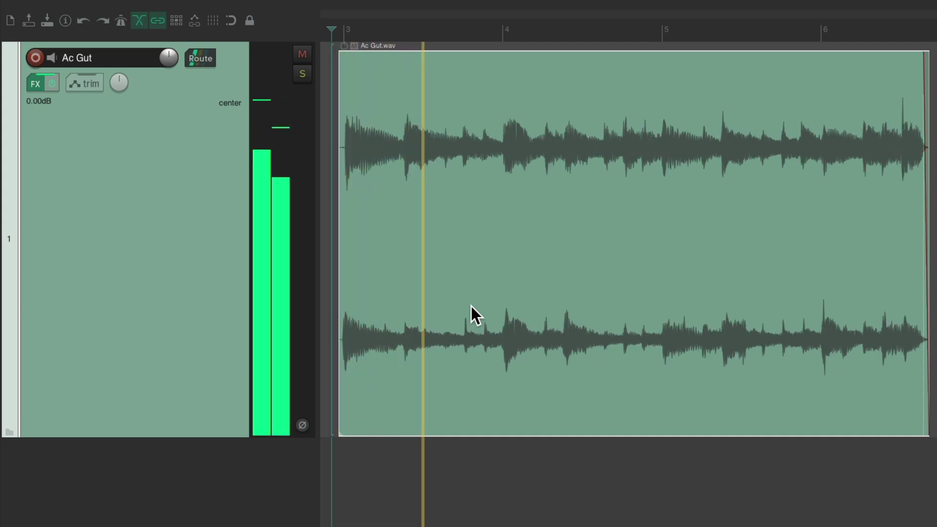
key("space")
key("ctrl+z")
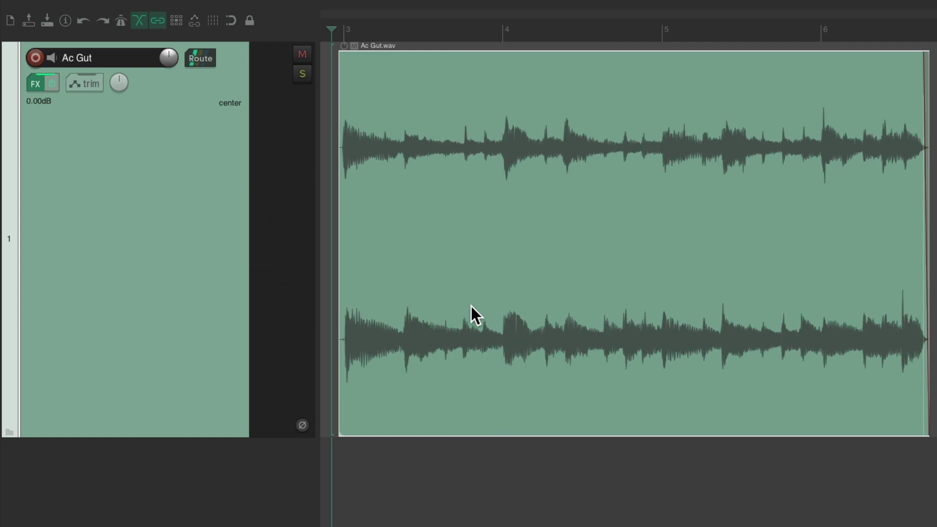
Set the Ac Gut take to Mono (Mix L+R) and play it.
double_click(482, 111)
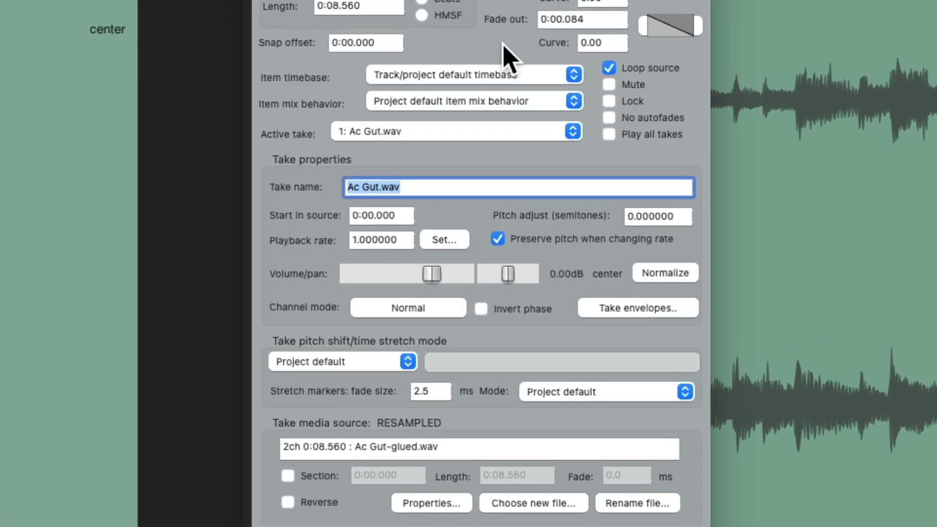
left_click(451, 307)
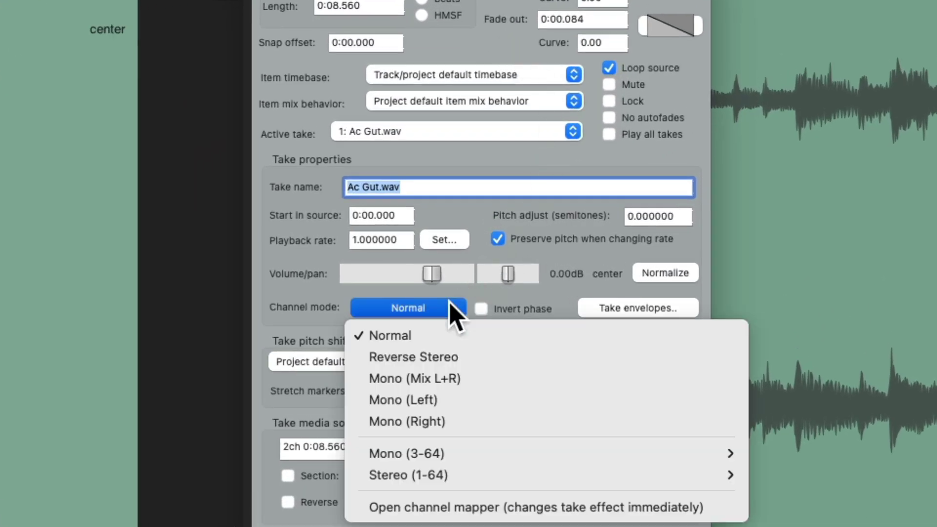
left_click(483, 385)
key("Return")
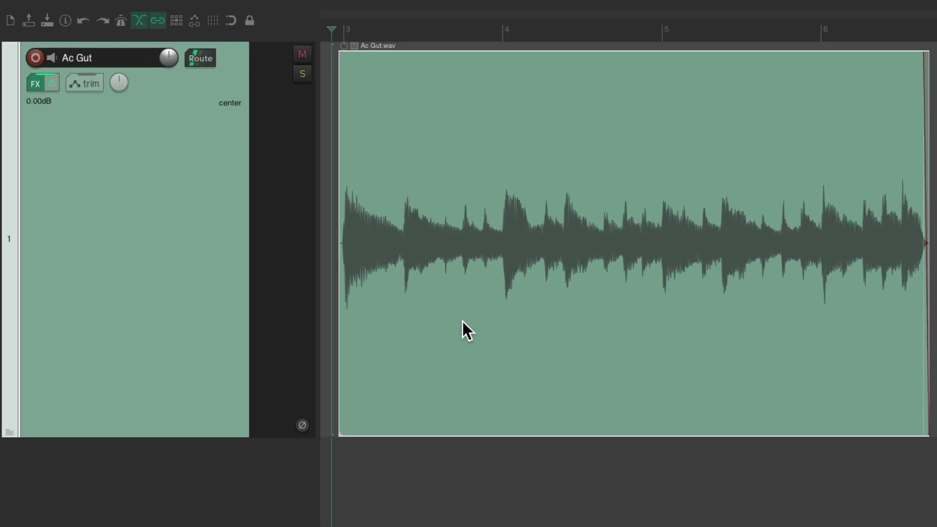
key("space")
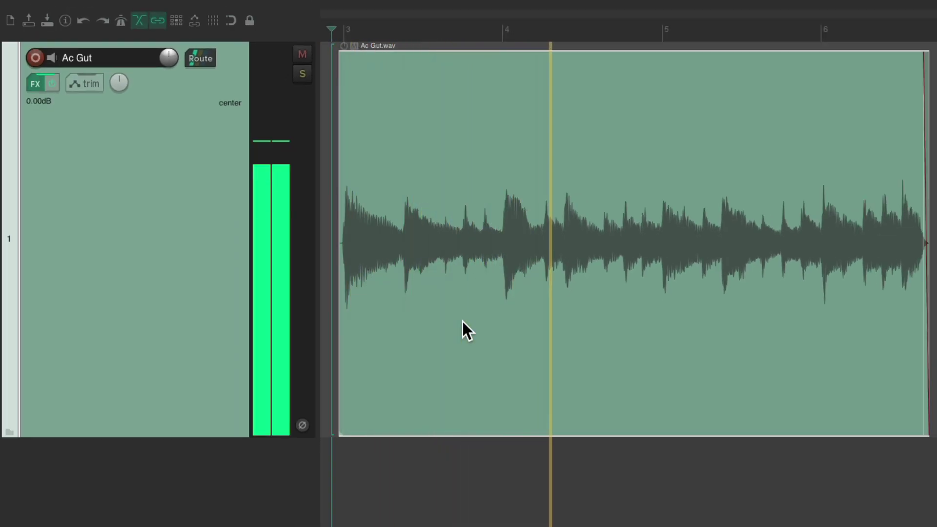
key("space")
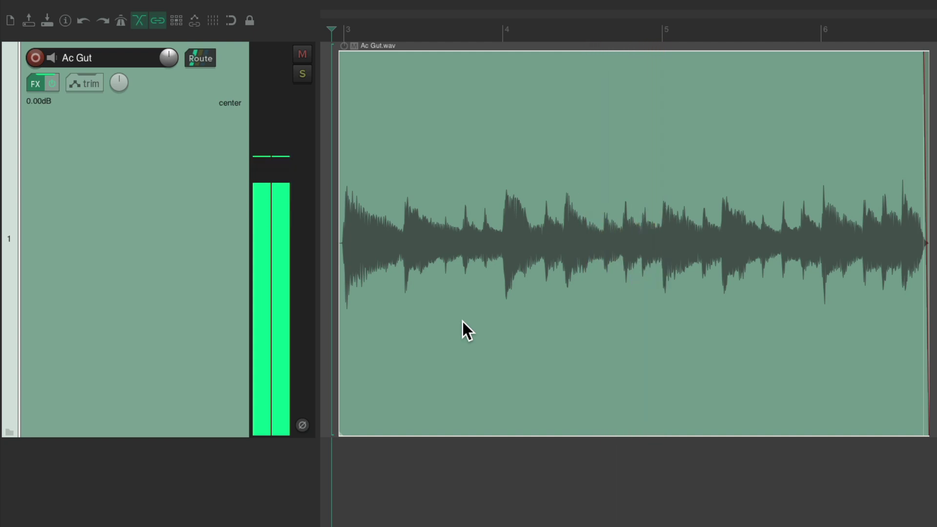
Switch the take to Mono (Left), play it, and reopen its properties.
double_click(459, 169)
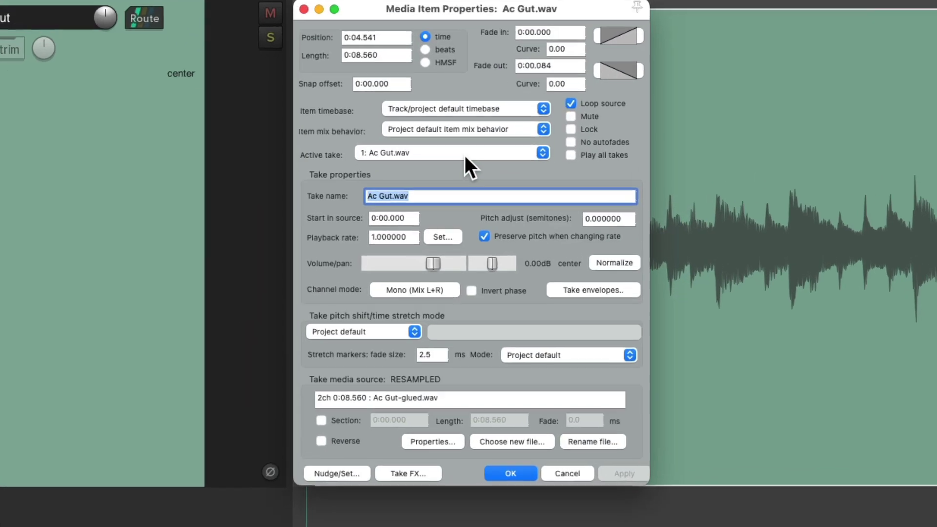
left_click(450, 292)
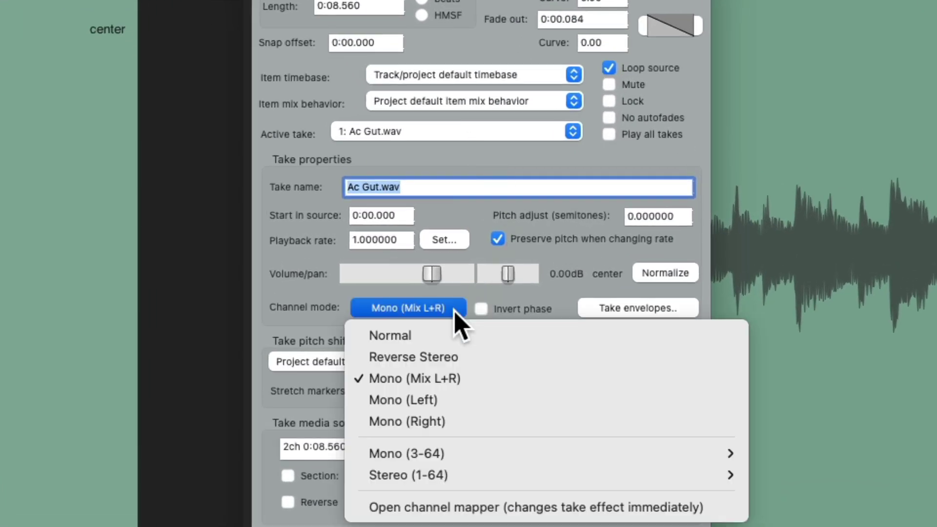
left_click(483, 403)
key("Return")
key("space")
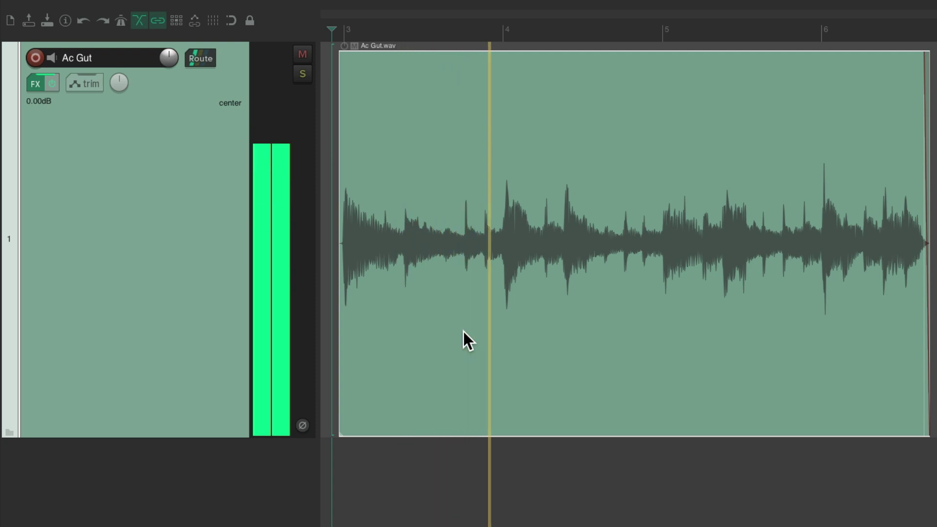
key("space")
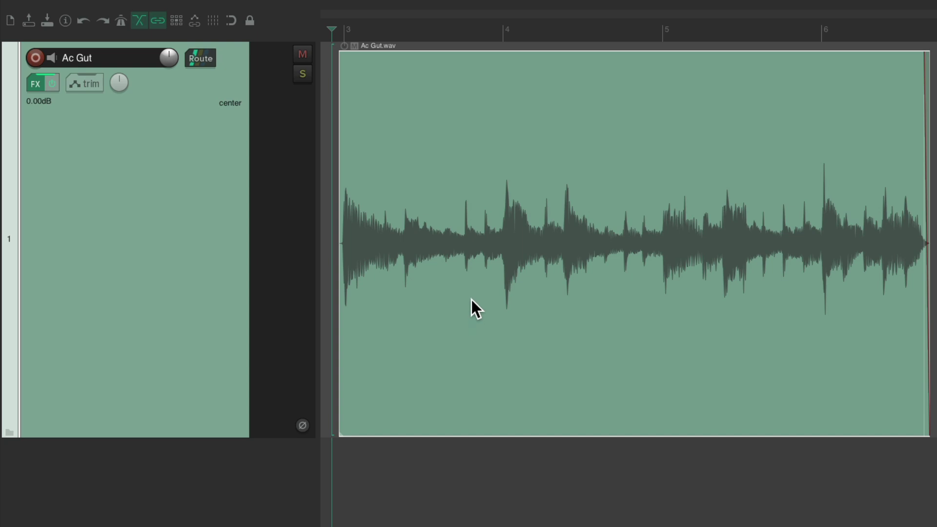
double_click(443, 219)
Set the Ac Gut take to Mono (Right) and play it.
left_click(449, 307)
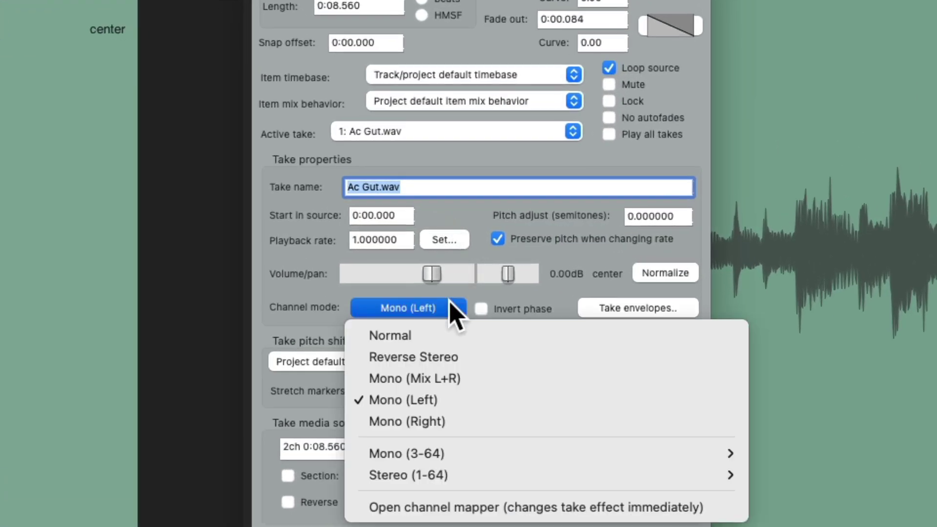
left_click(466, 423)
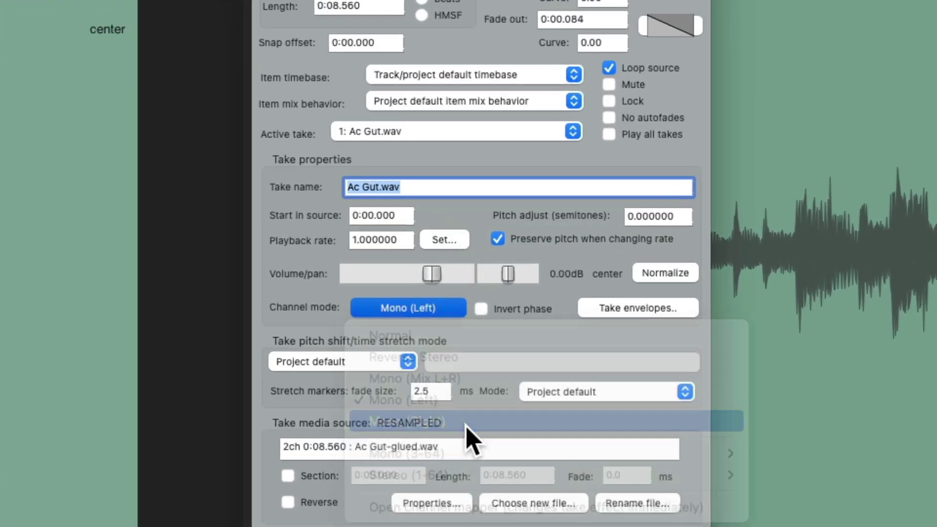
key("Return")
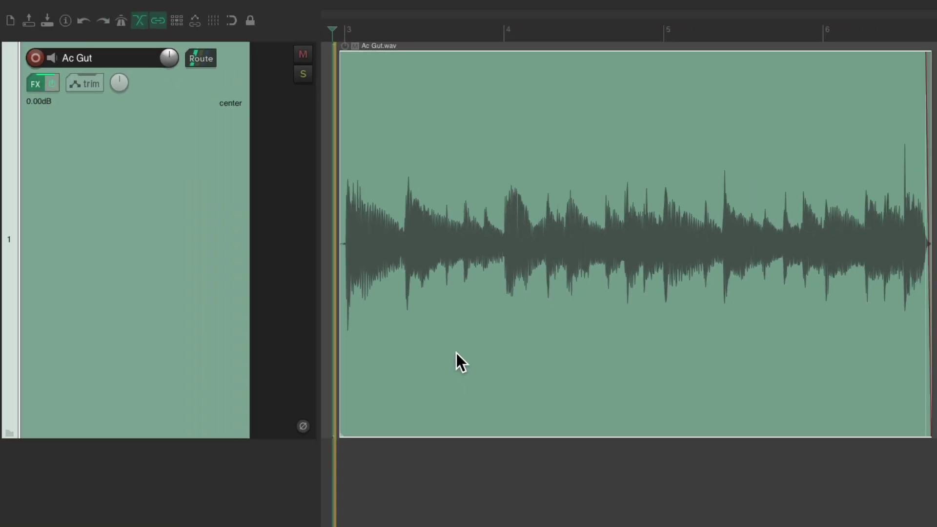
key("space")
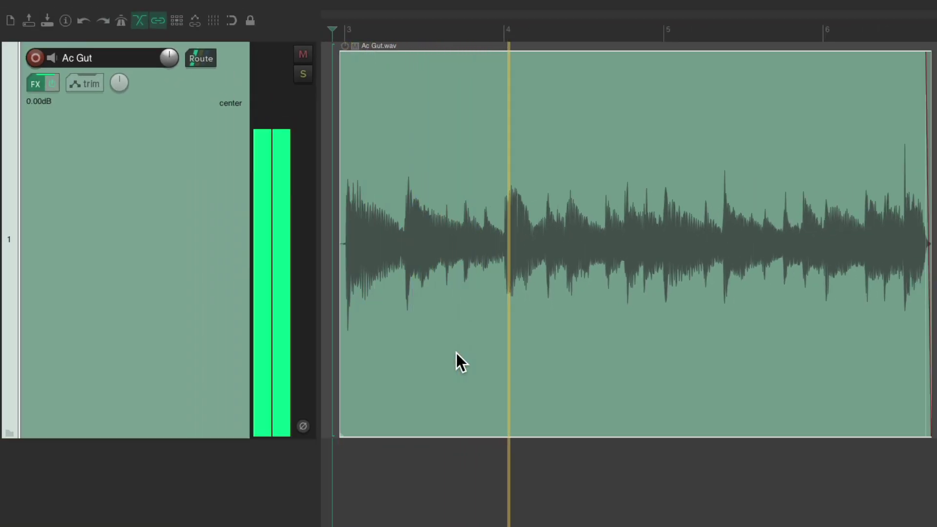
key("space")
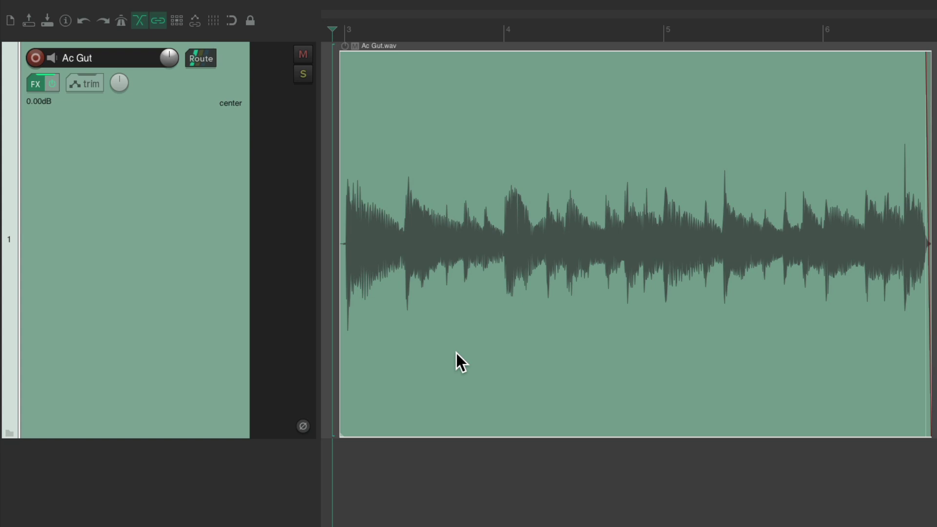
Change the take's channel mode back to Mono (Left).
double_click(456, 214)
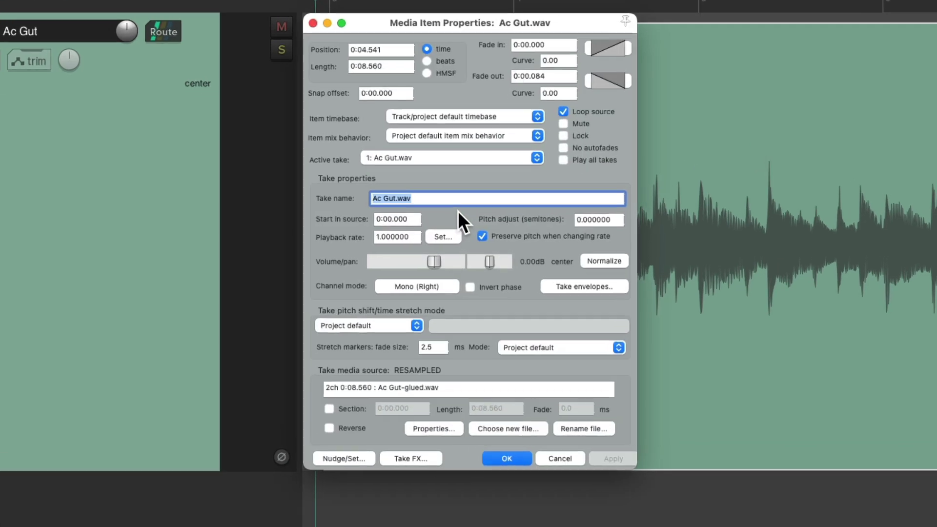
left_click(442, 286)
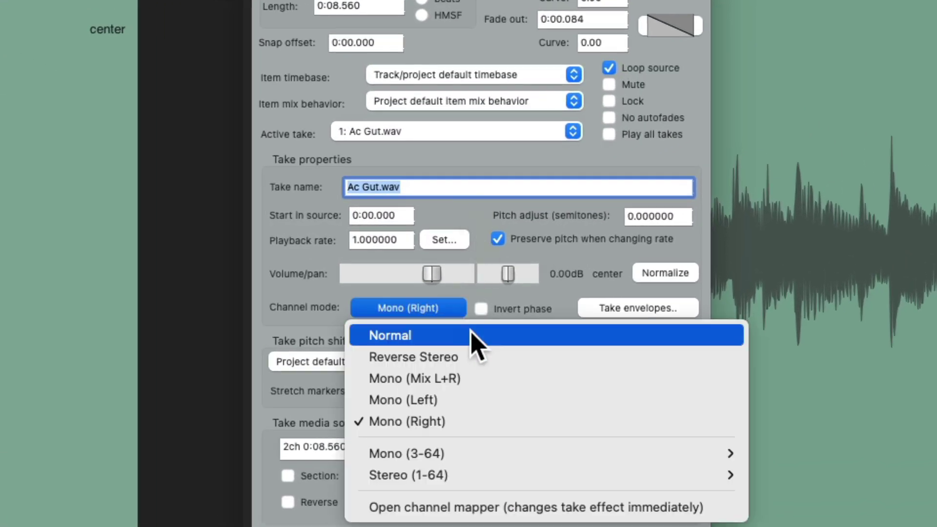
left_click(476, 405)
key("Return")
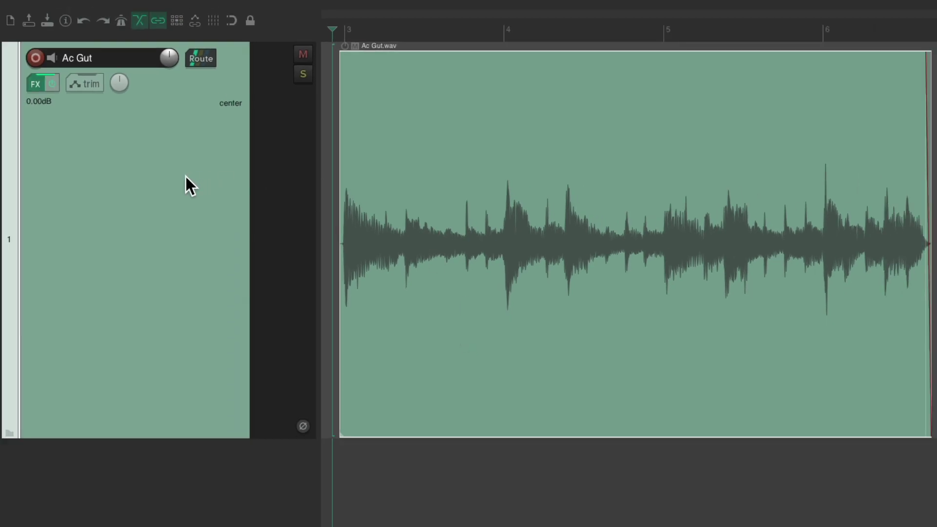
Duplicate the Ac Gut track and set the copy's take to Mono (Right).
right_click(186, 176)
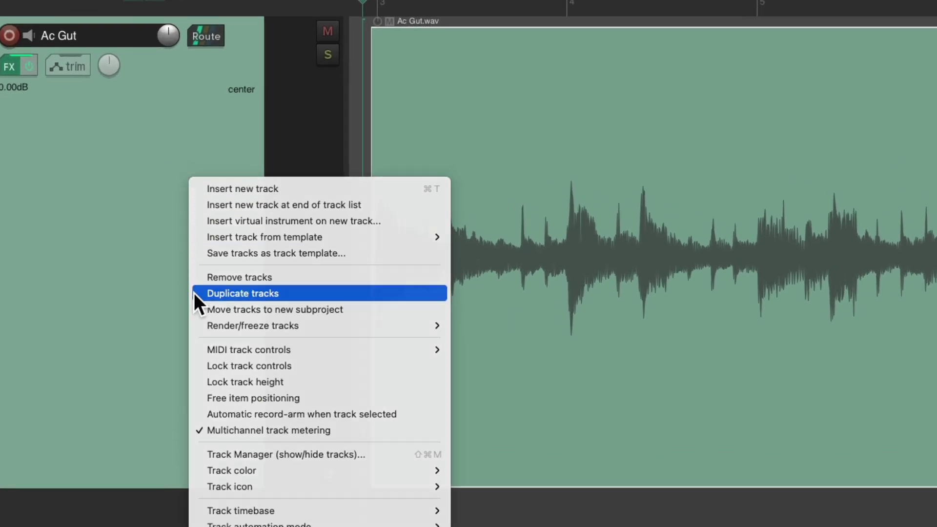
left_click(194, 293)
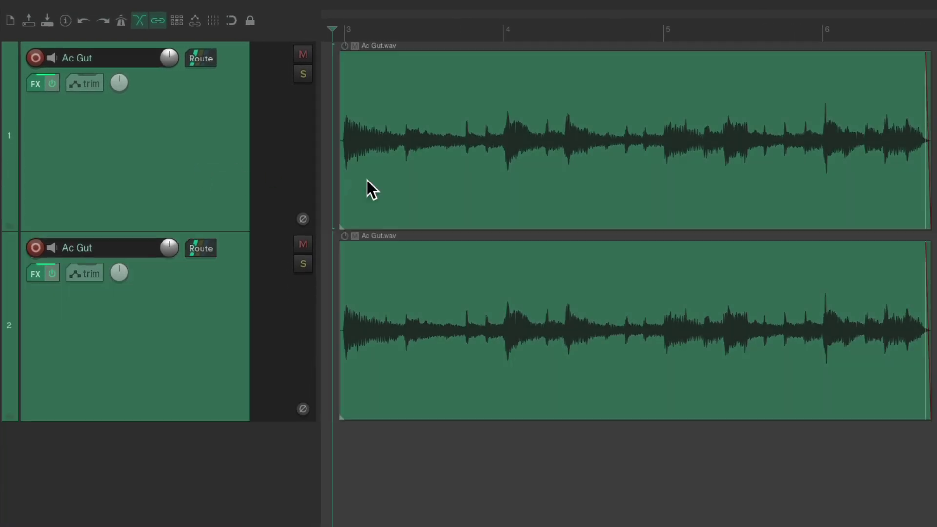
double_click(439, 262)
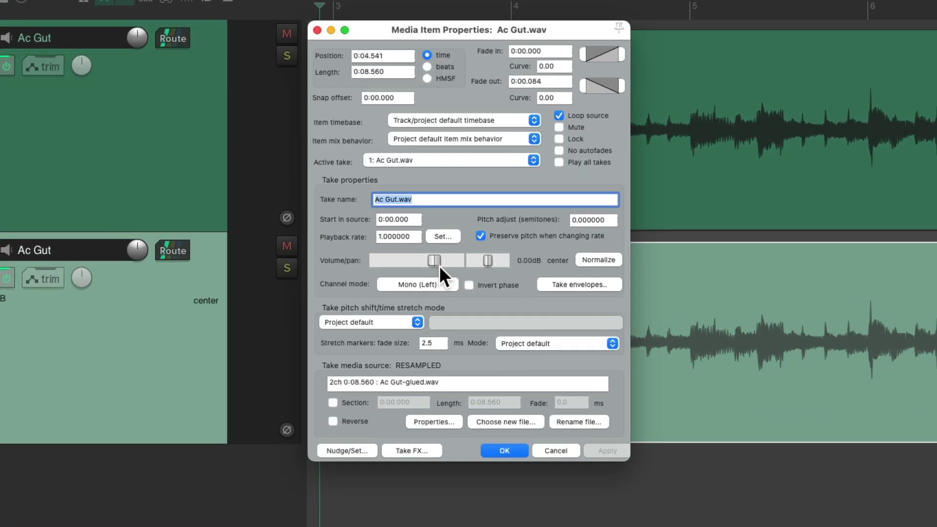
left_click(448, 315)
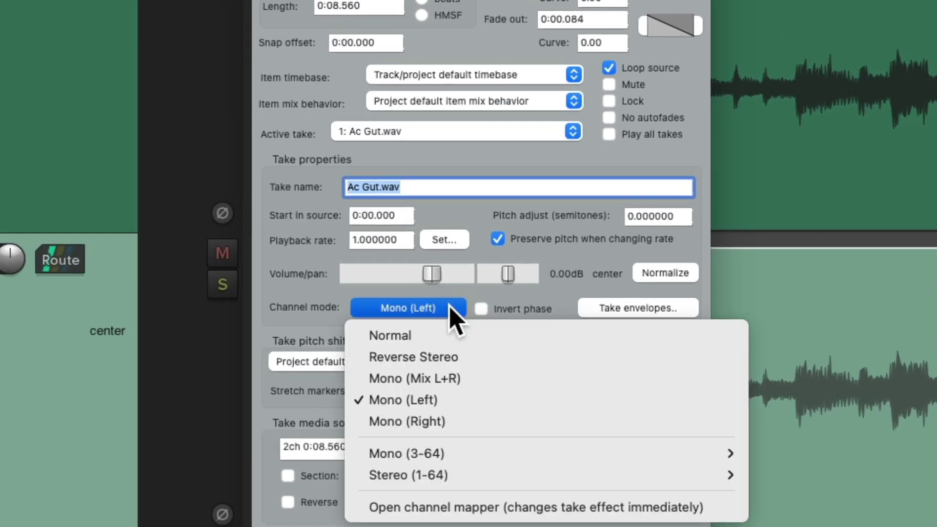
left_click(470, 421)
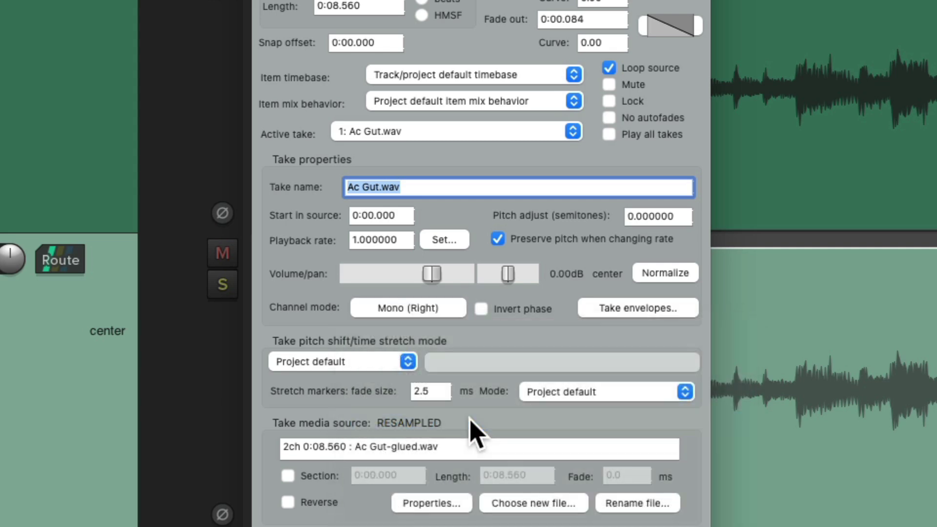
key("Return")
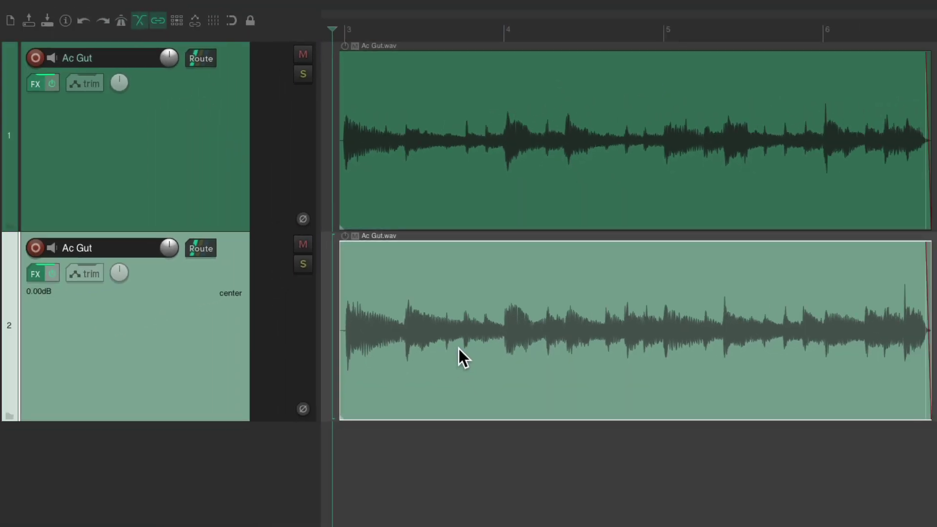
In the mixer, pan track 1 to 100%L and track 2 to 100%R, then play.
key("super+m")
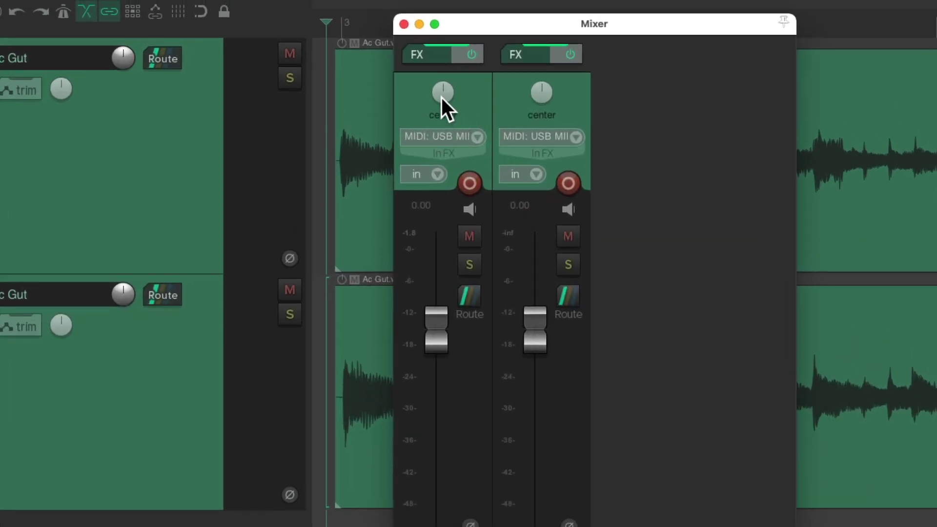
left_click_drag(441, 98, 420, 100)
left_click_drag(541, 98, 529, 111)
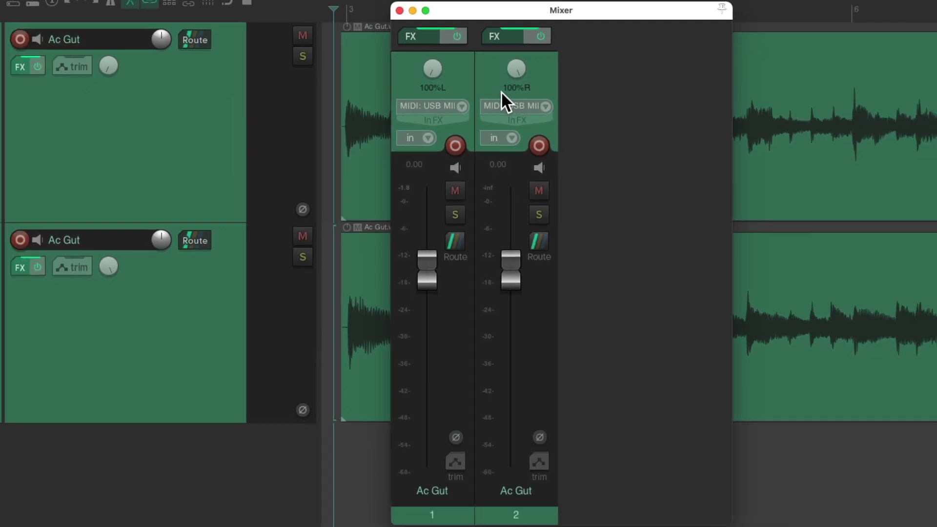
key("space")
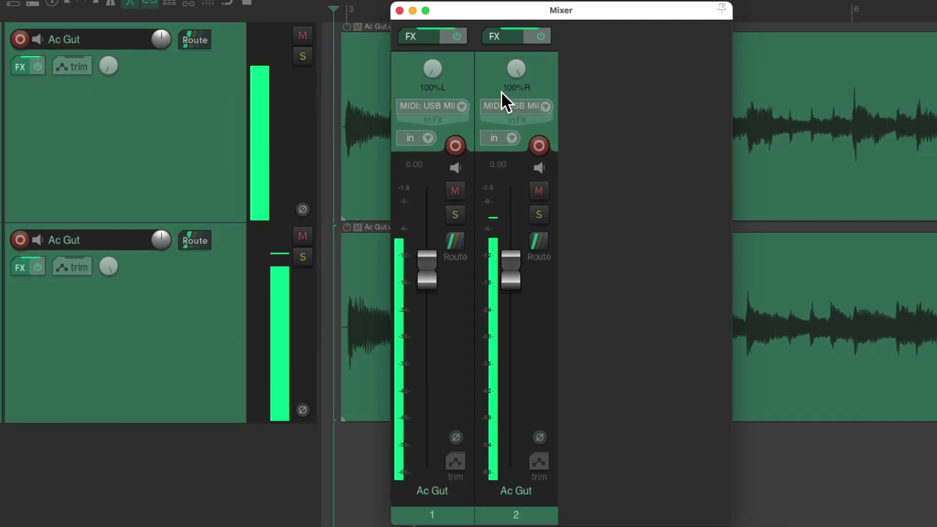
key("space")
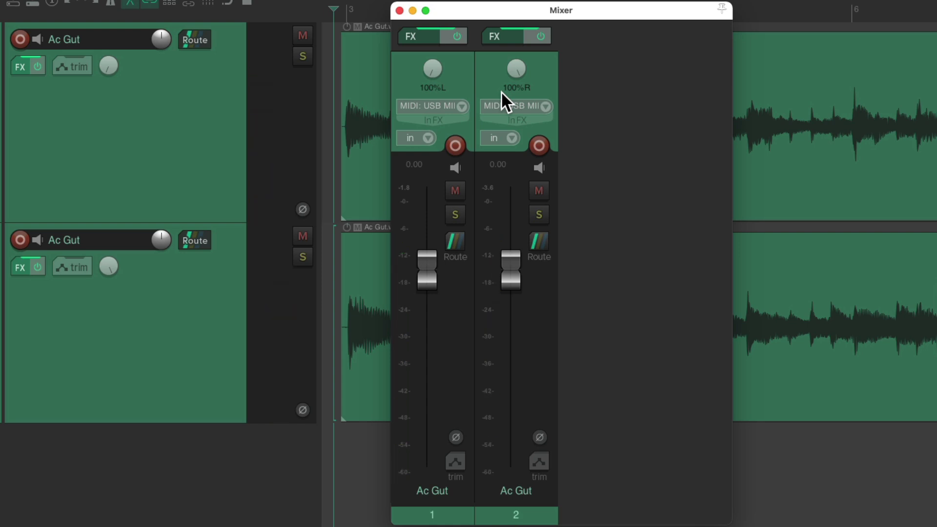
Balance the faders to 0.17 and 0.31 during playback, soloing each track in turn.
key("space")
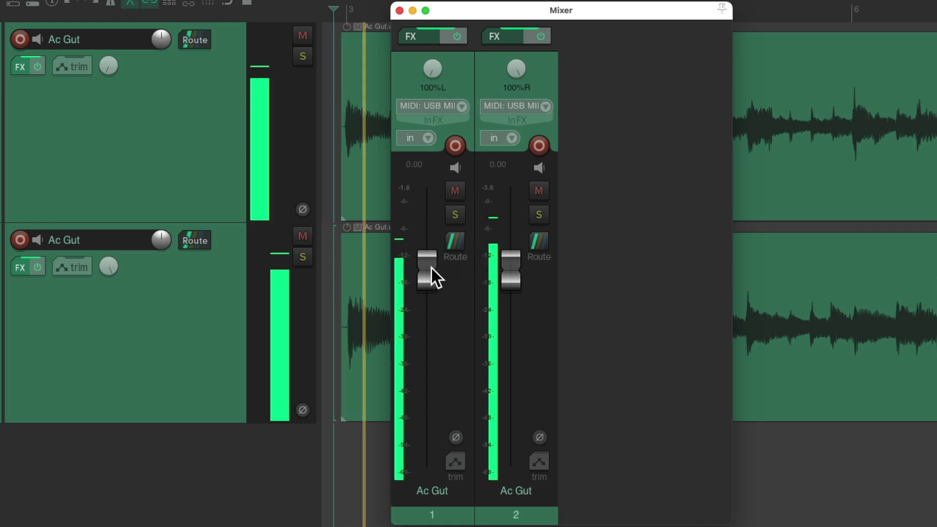
mouse_move(428, 267)
left_mouse_down()
mouse_move(424, 374)
mouse_move(424, 279)
left_mouse_up()
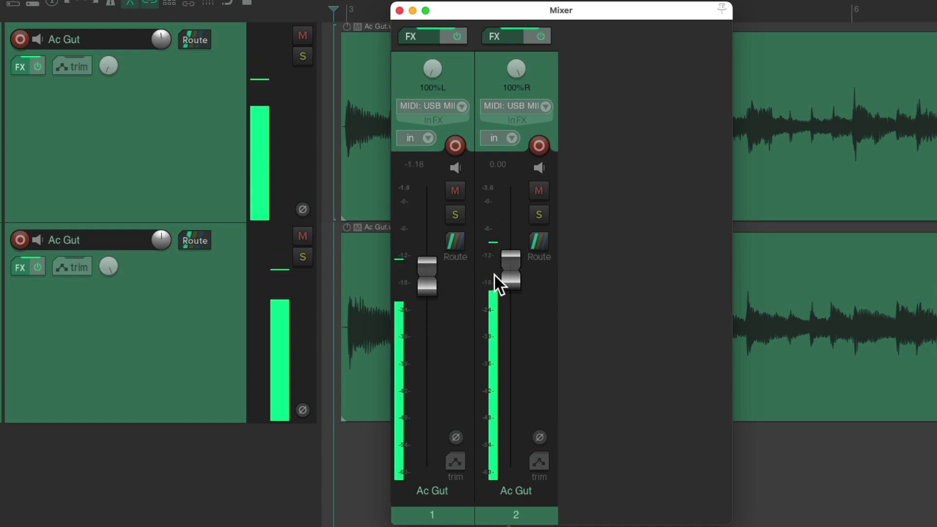
mouse_move(494, 274)
left_mouse_down()
mouse_move(504, 294)
mouse_move(500, 358)
mouse_move(506, 269)
left_mouse_up()
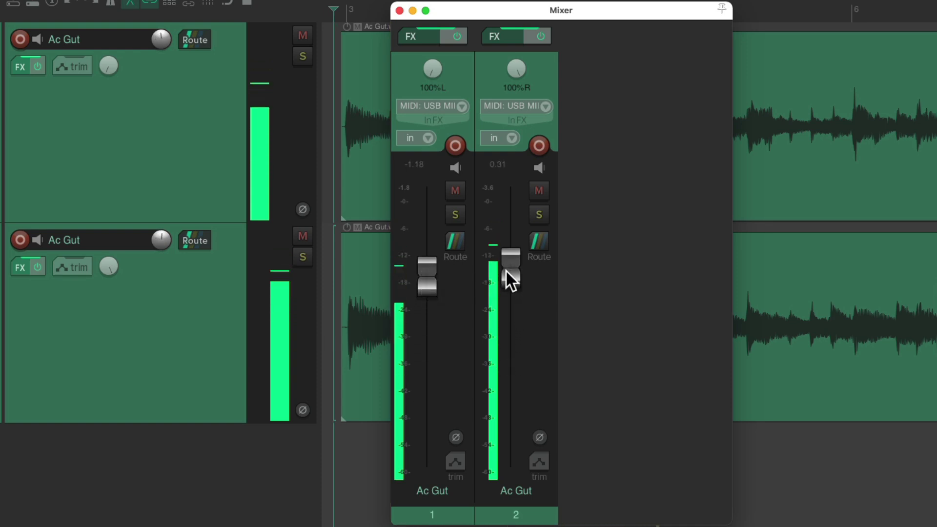
mouse_move(429, 272)
left_mouse_down()
mouse_move(423, 366)
mouse_move(429, 265)
left_mouse_up()
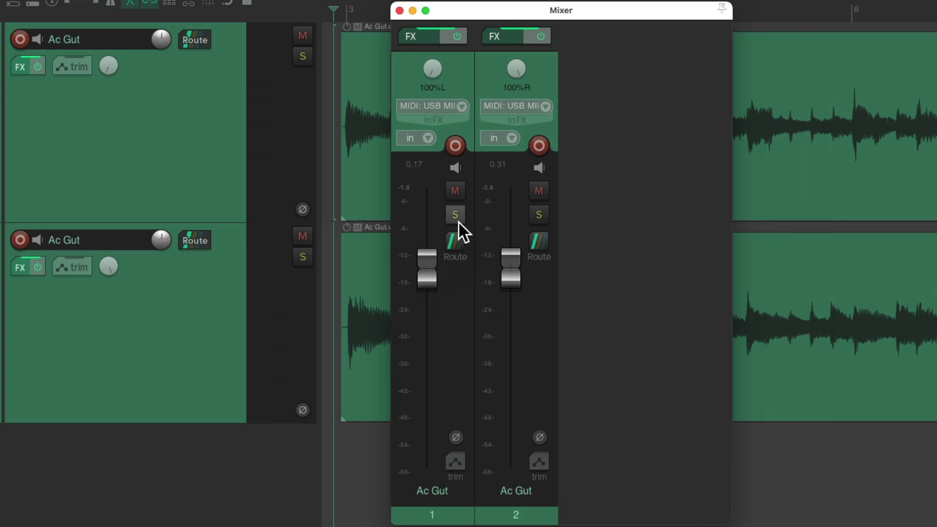
left_click(453, 208)
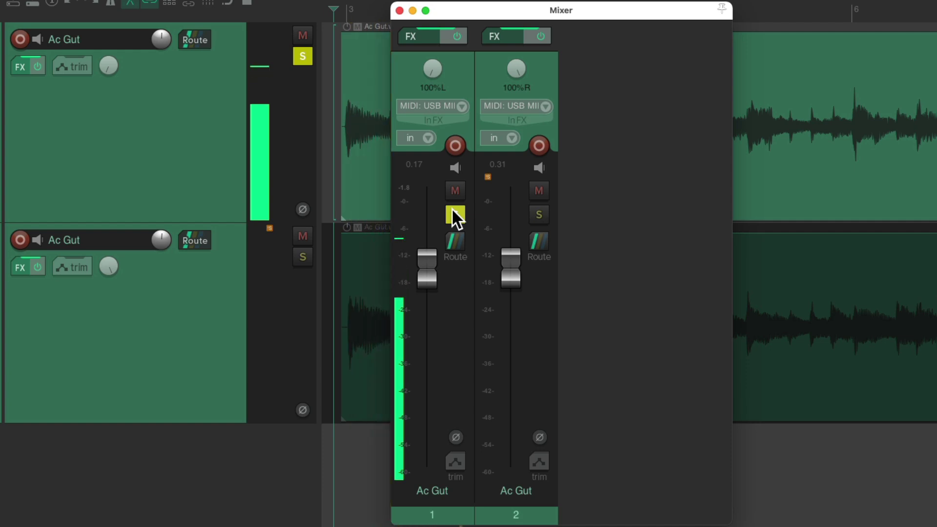
left_click(452, 208)
left_click(534, 209)
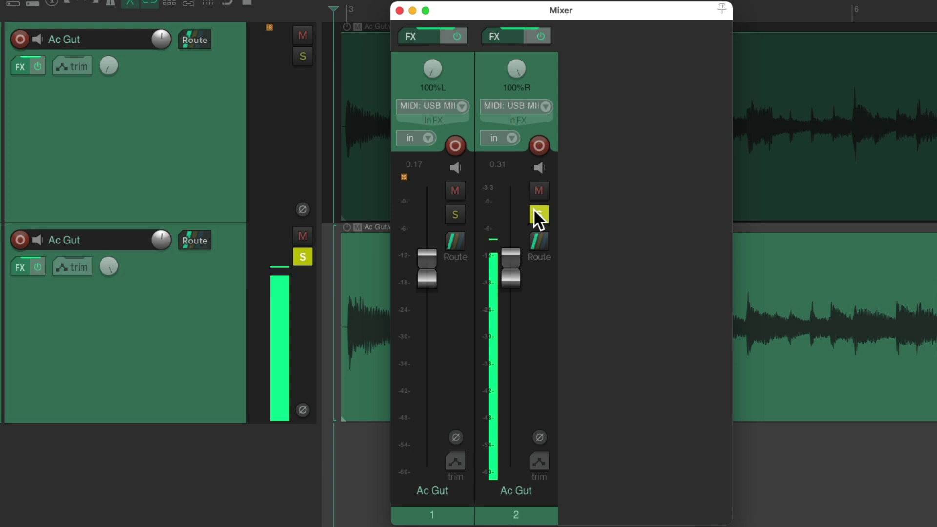
left_click(534, 209)
Close the mixer and remove the duplicate Ac Gut track.
left_click(401, 10)
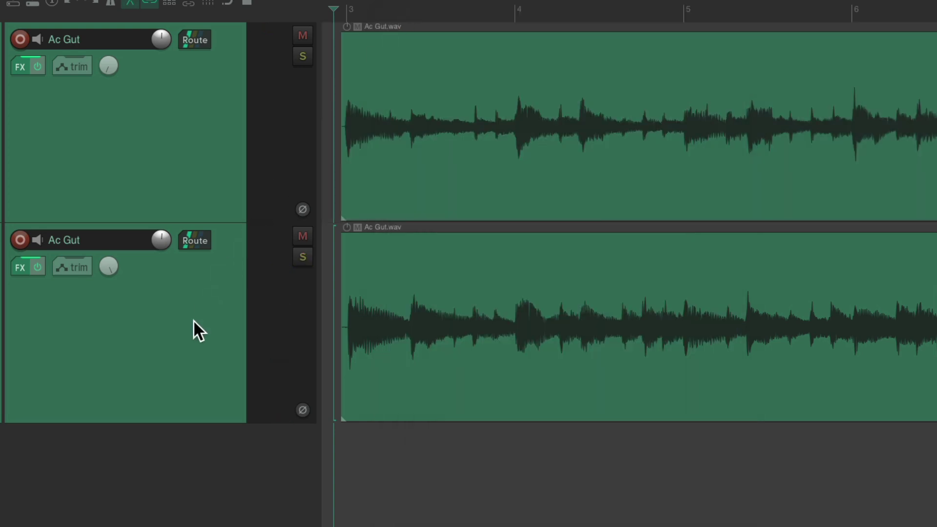
left_click(194, 321)
key("ctrl+z")
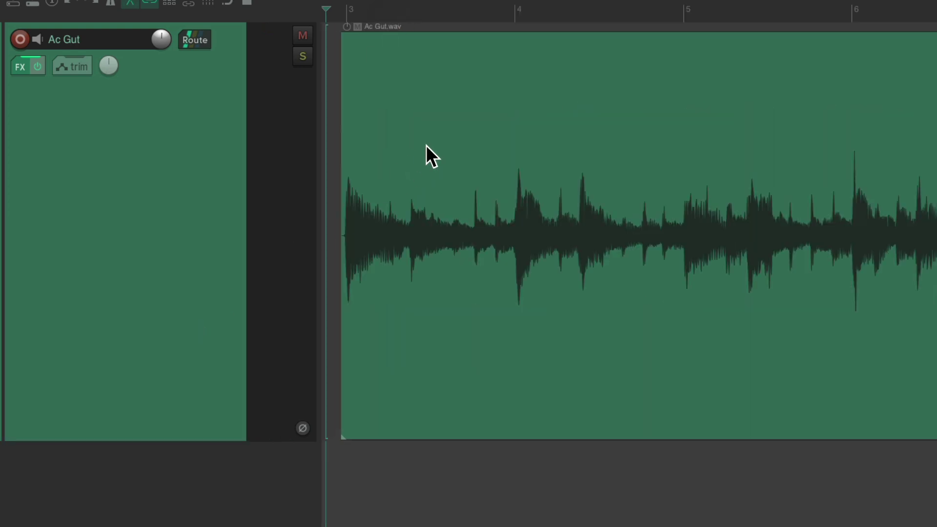
Show the Stereo (1-64) channel-pair choices in the remaining item's channel modes.
double_click(444, 133)
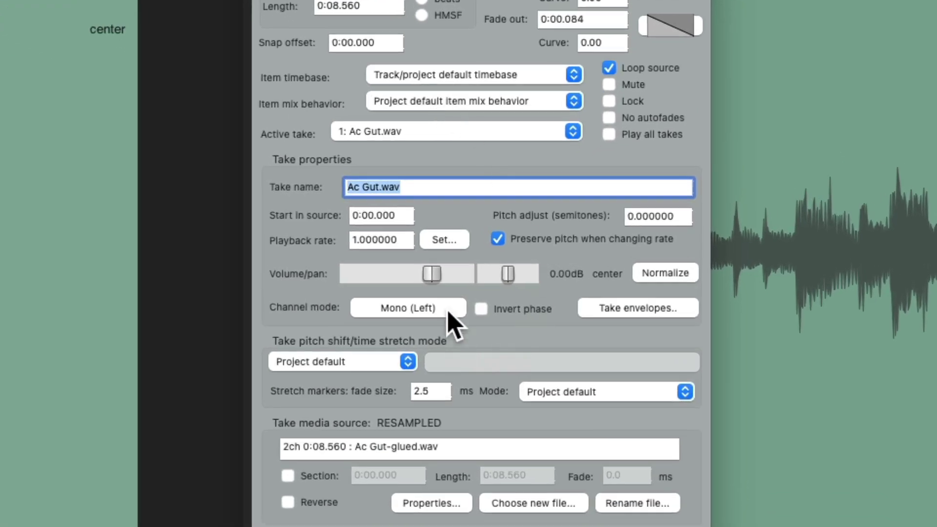
left_click(447, 311)
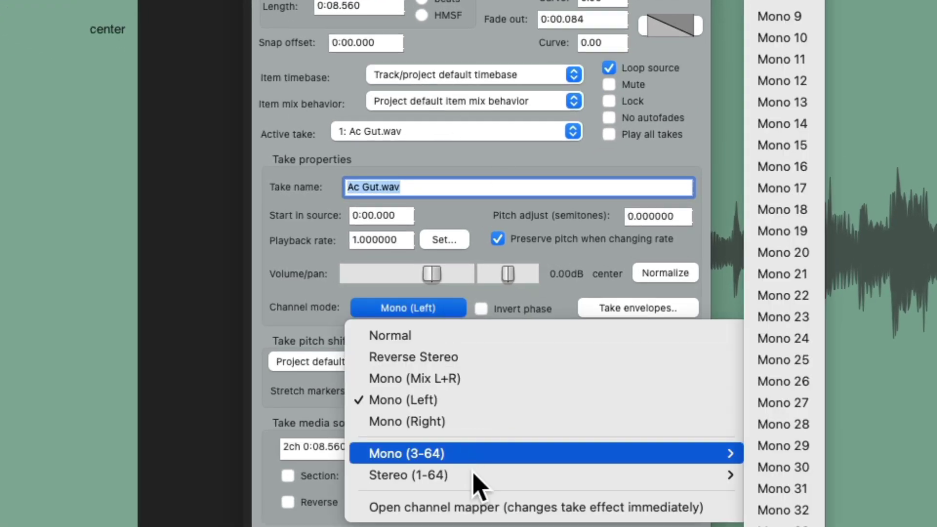
mouse_move(473, 480)
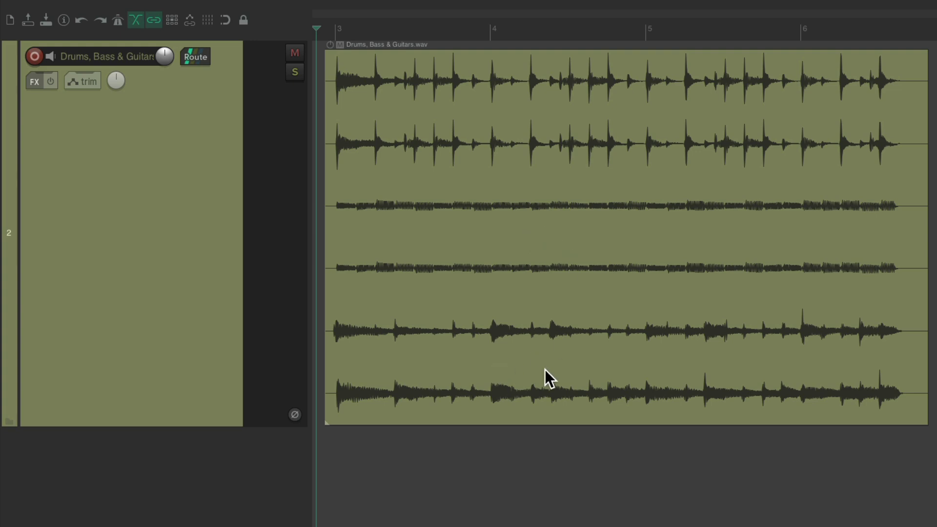
Play the six-channel Drums, Bass & Guitars item twice, stopping after each pass.
key("space")
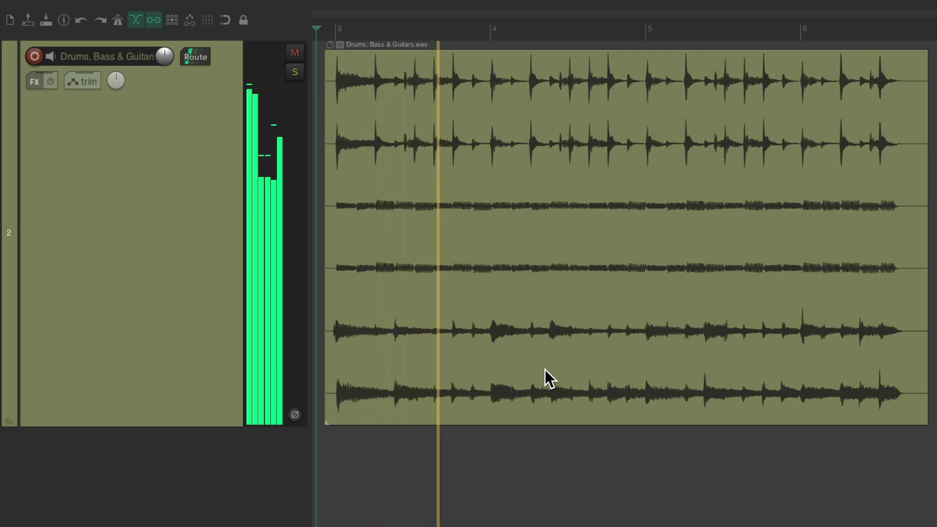
key("space")
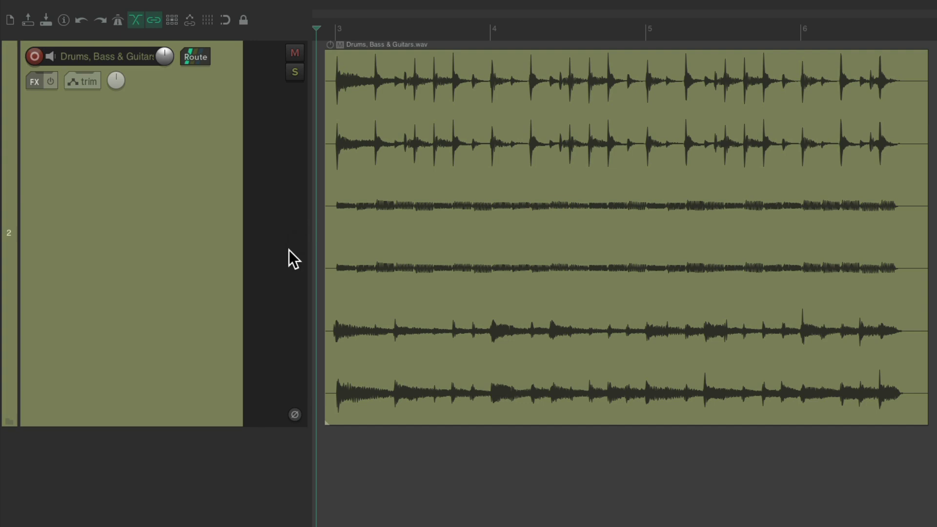
key("space")
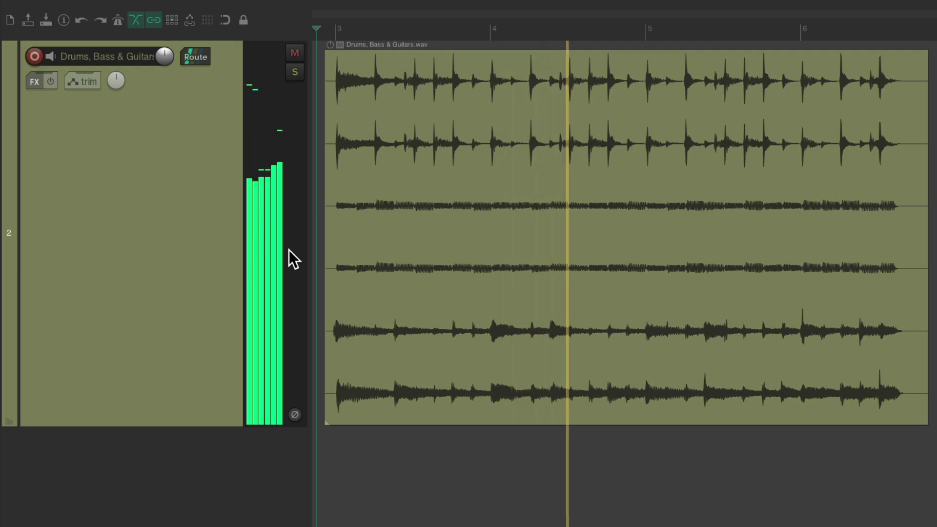
key("space")
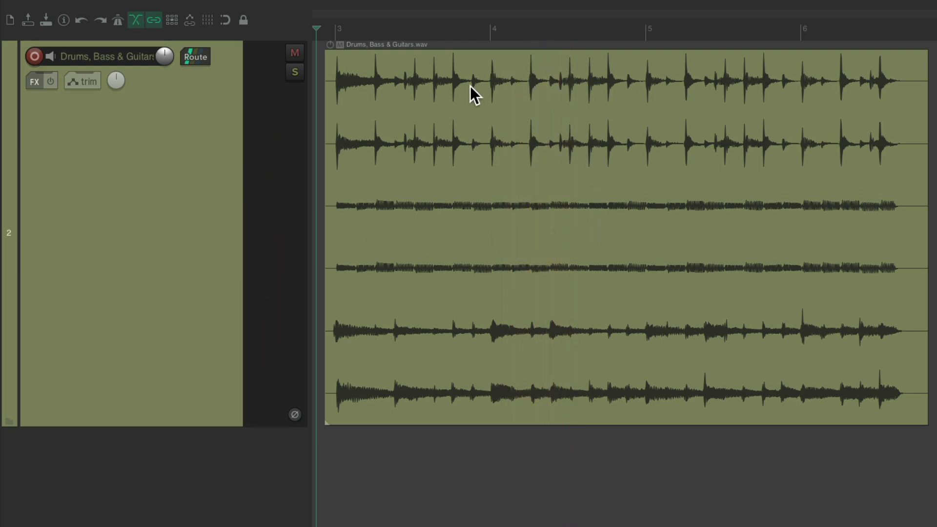
Set the Drums, Bass & Guitars take to Mono 3 and play it.
double_click(471, 92)
left_click(450, 313)
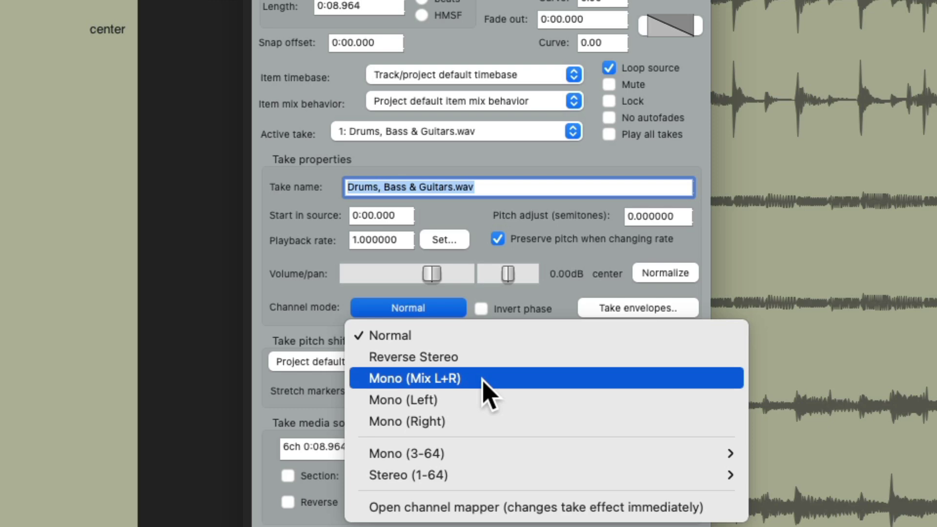
mouse_move(498, 454)
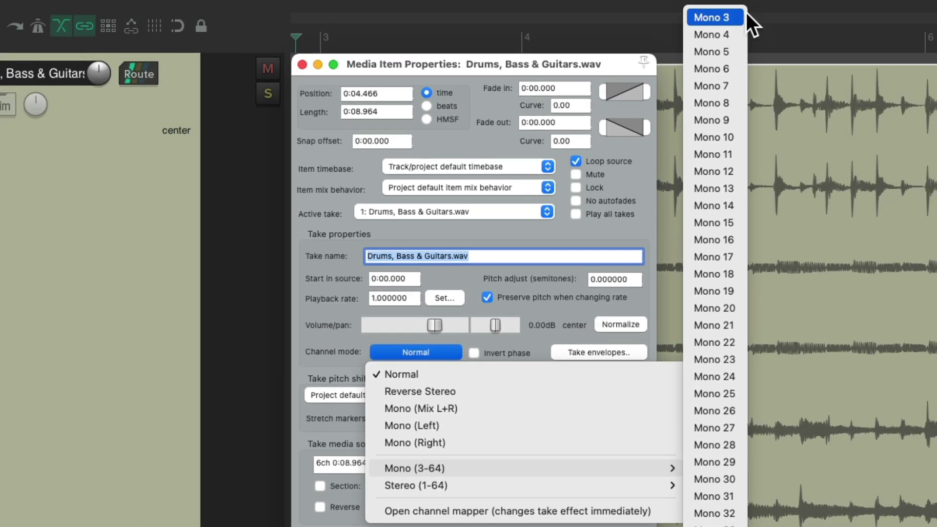
left_click(713, 17)
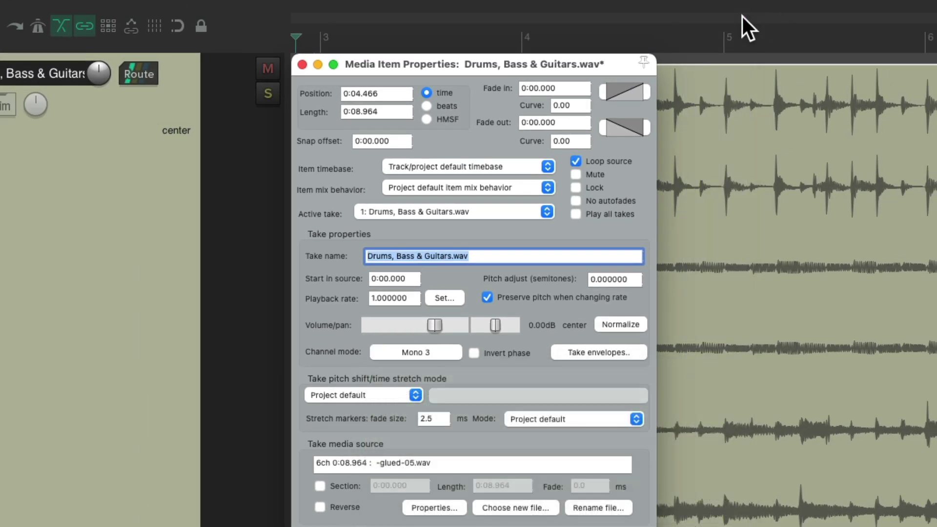
key("Return")
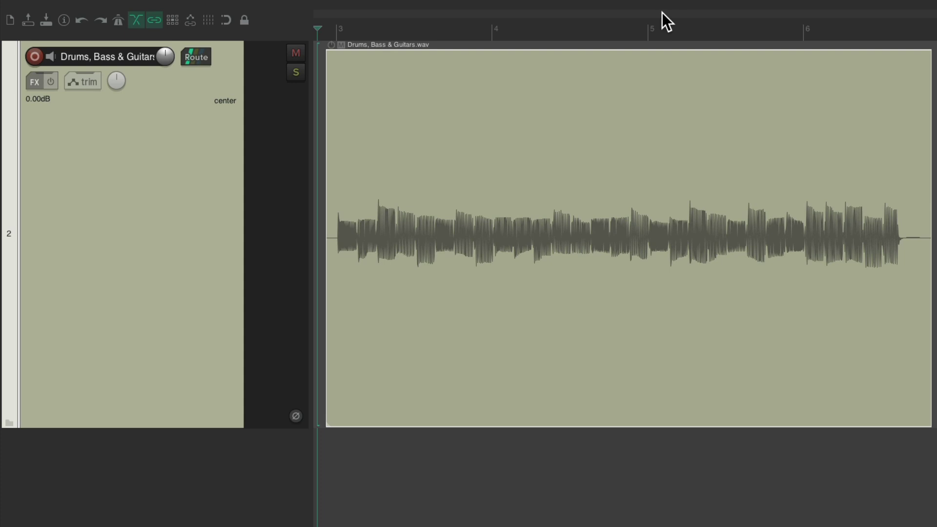
key("space")
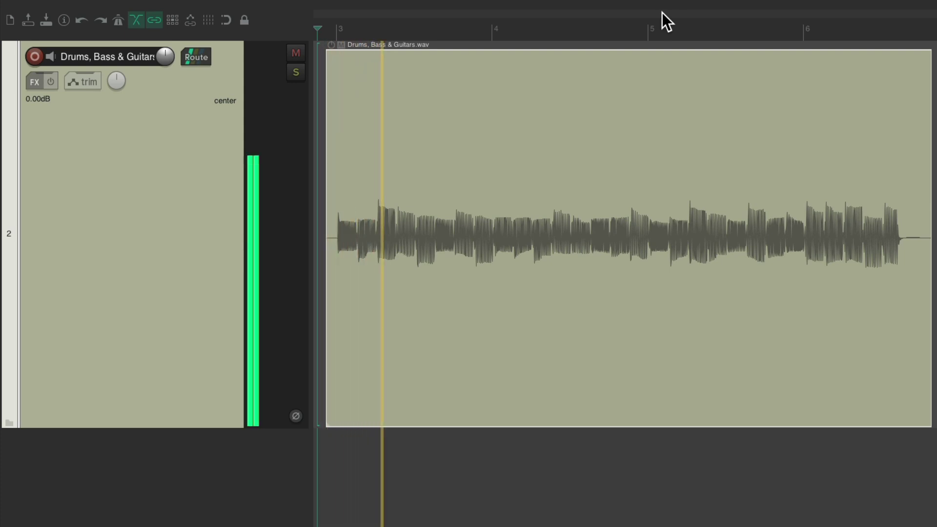
key("space")
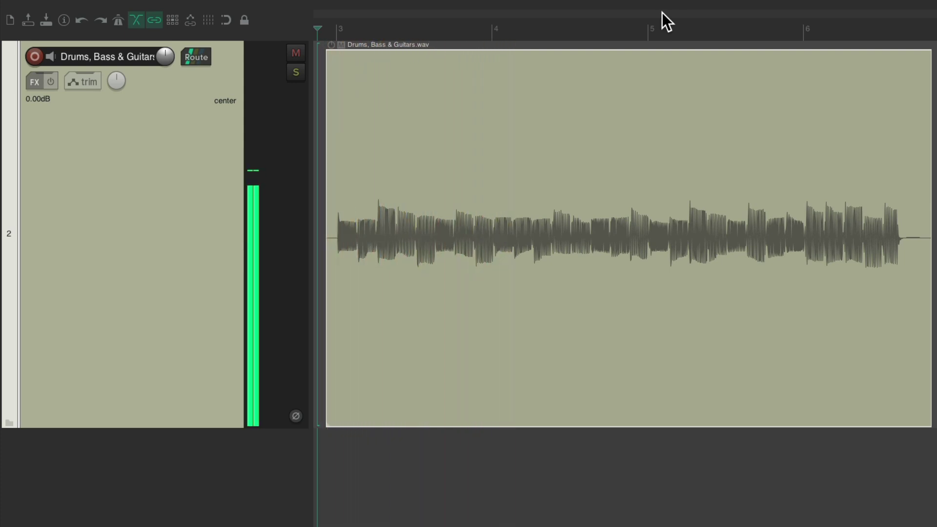
Switch the take to Mono 5 and play it back.
double_click(485, 105)
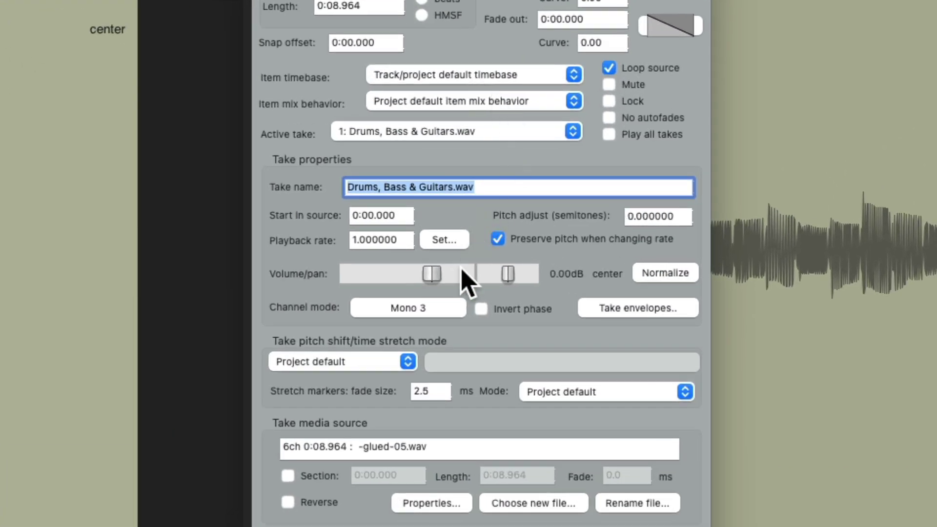
left_click(433, 268)
mouse_move(460, 454)
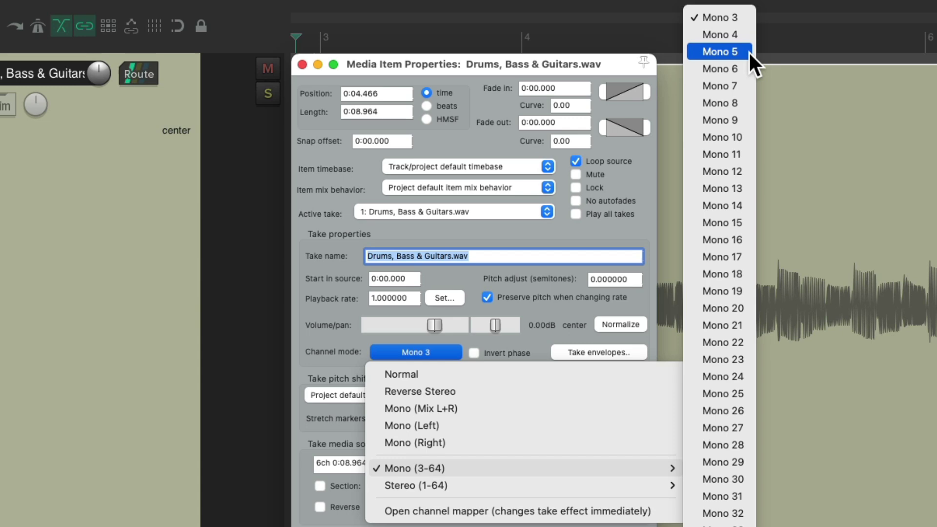
left_click(720, 52)
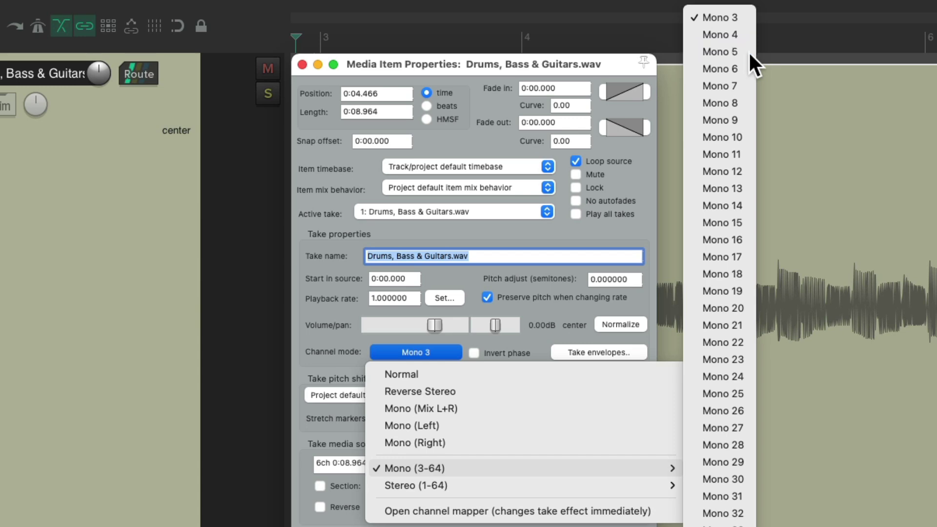
key("Return")
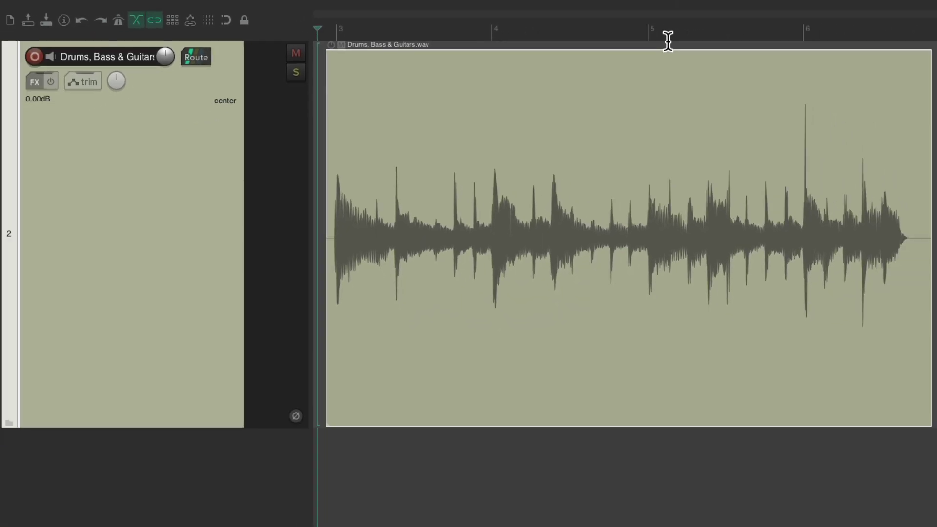
key("space")
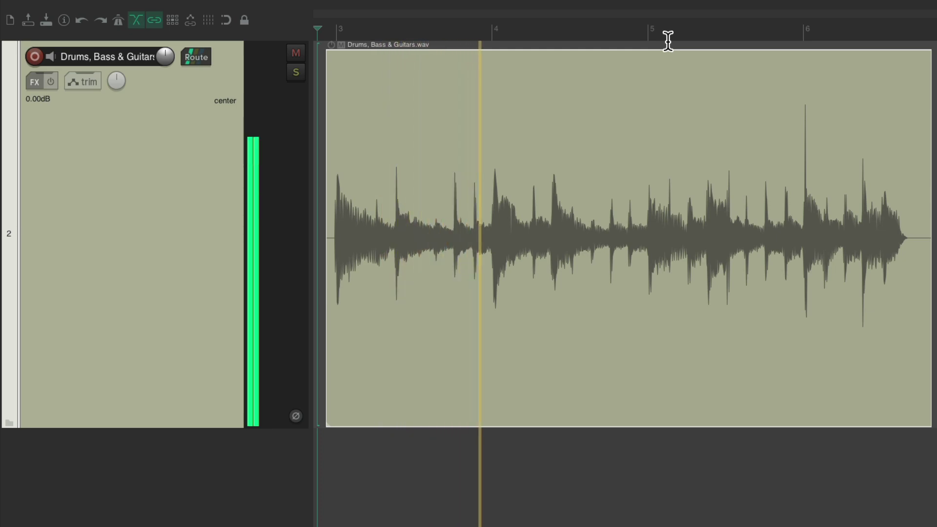
key("space")
Set the item's channel mode to Stereo 1/2 and play it.
double_click(432, 126)
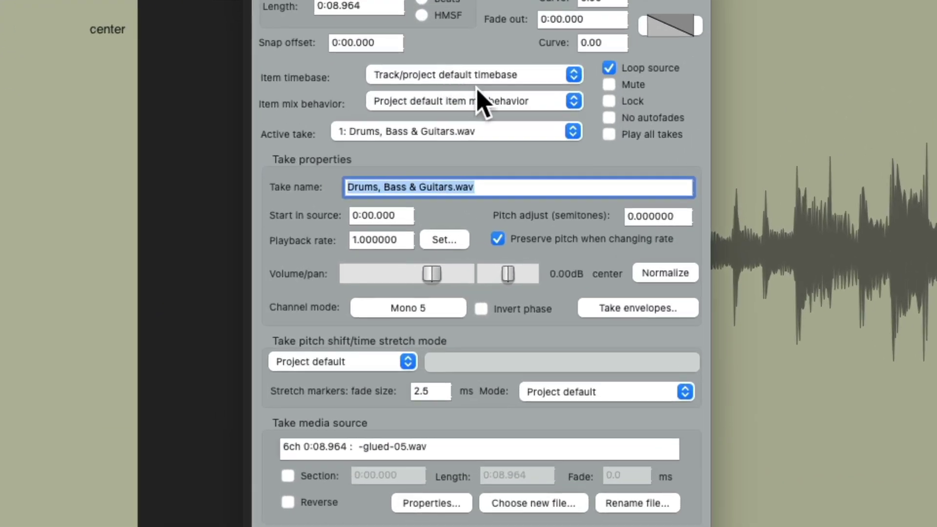
left_click(438, 273)
mouse_move(486, 476)
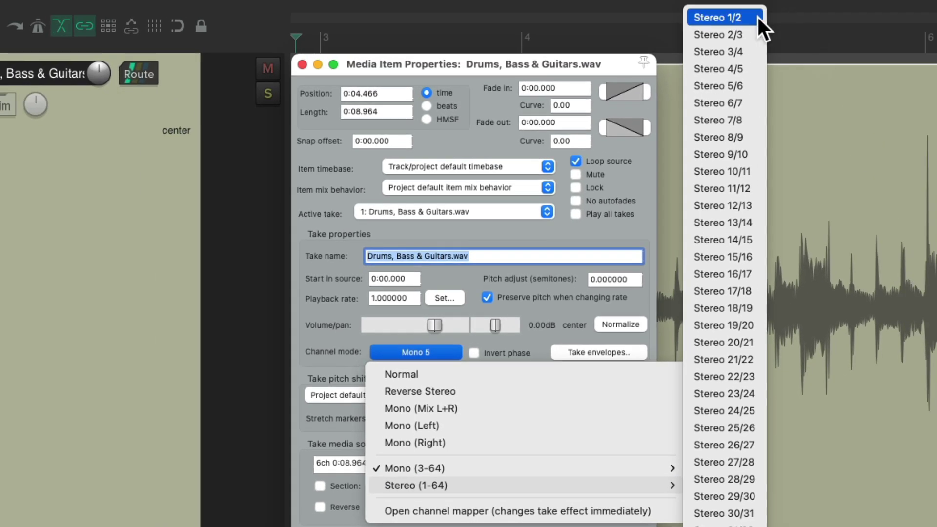
left_click(757, 18)
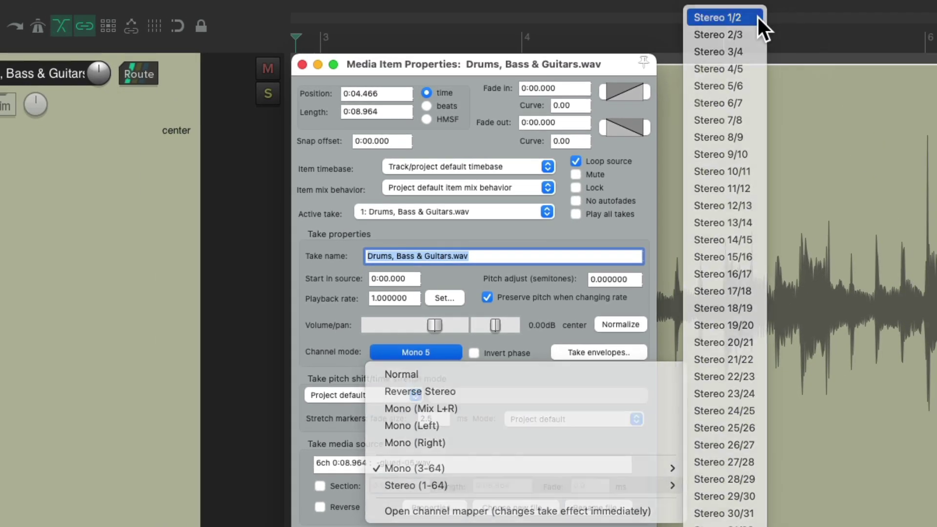
key("Return")
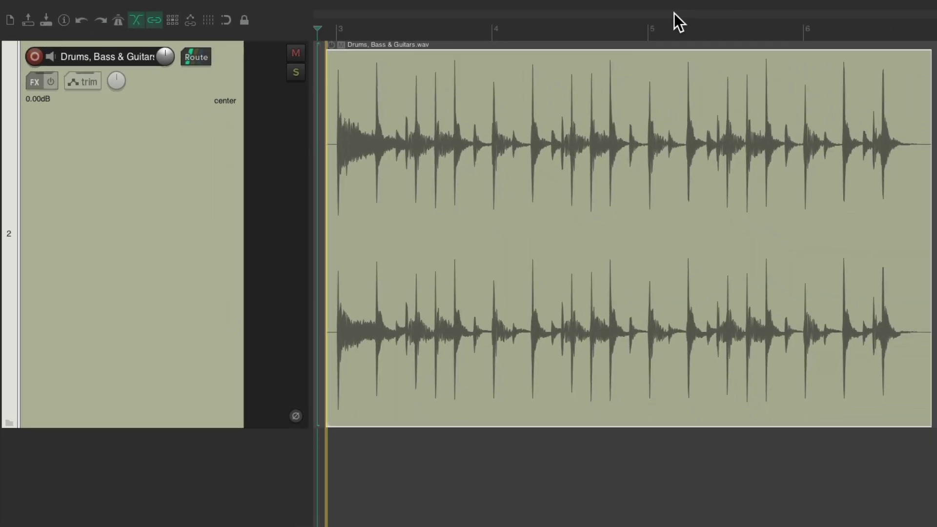
key("space")
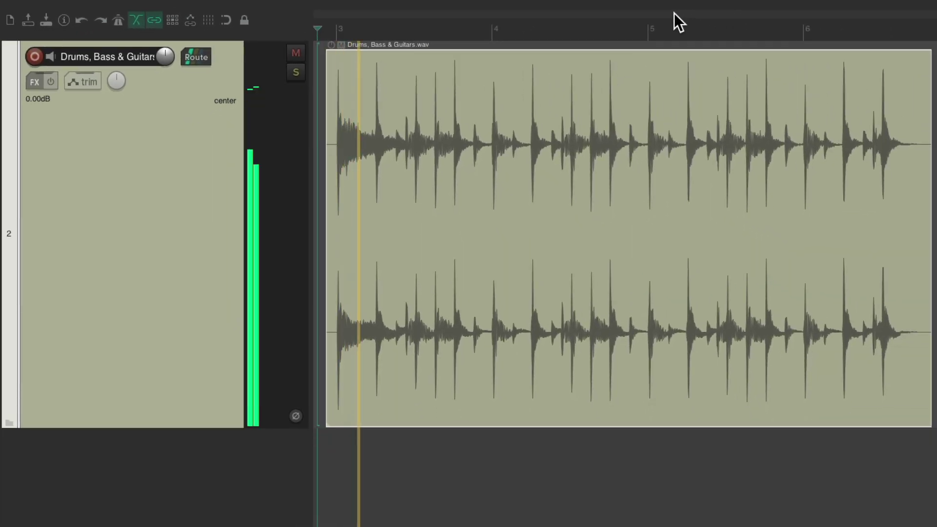
key("space")
Switch the channel mode to Stereo 3/4 and play it.
double_click(515, 95)
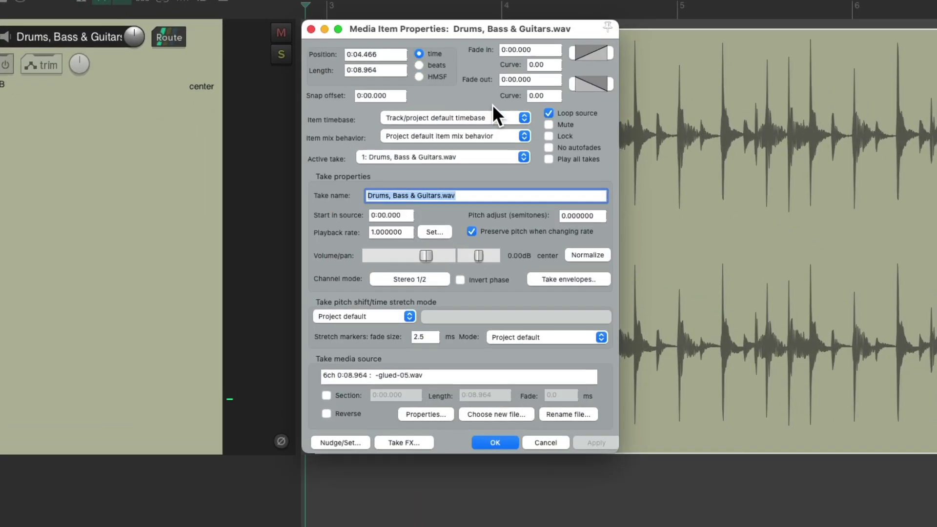
left_click(466, 295)
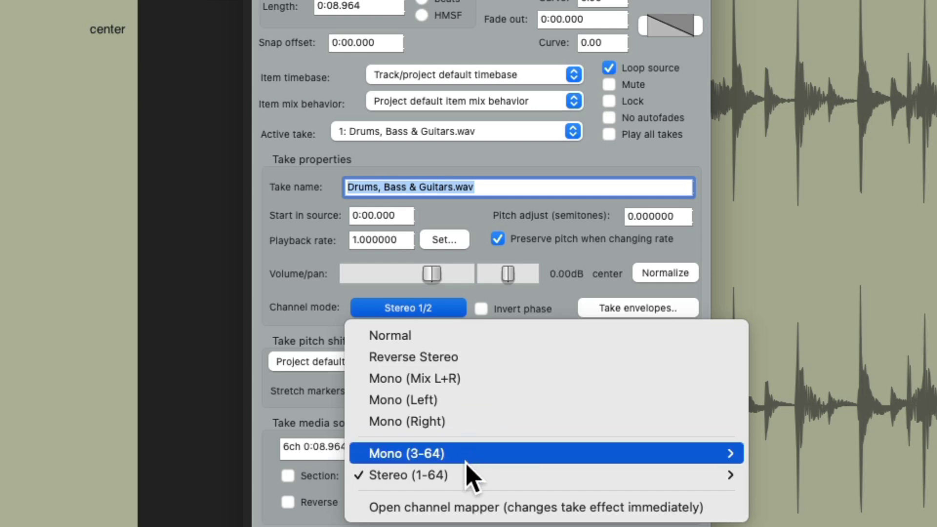
mouse_move(469, 476)
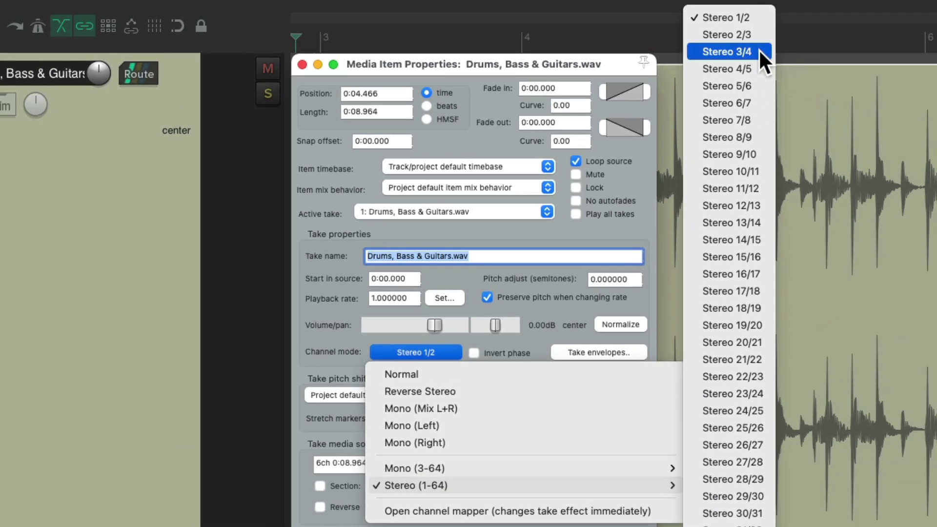
left_click(760, 51)
key("Return")
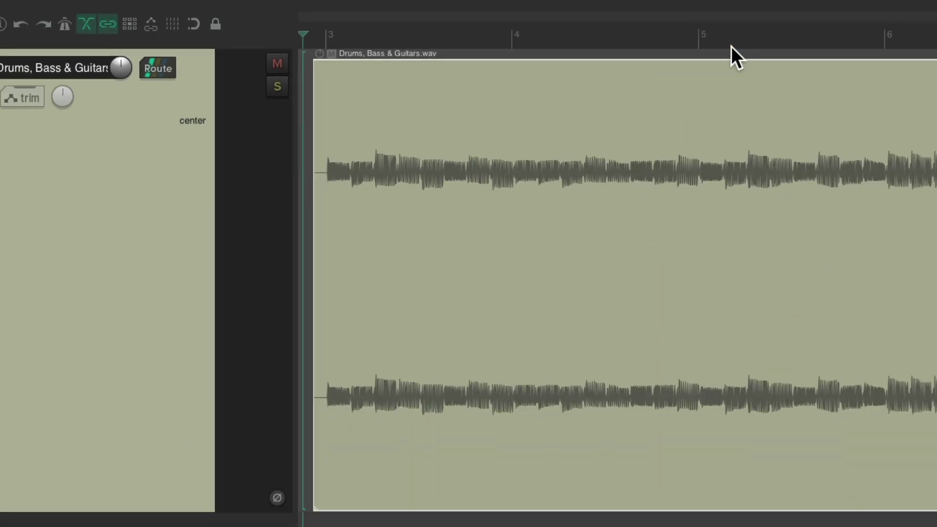
key("space")
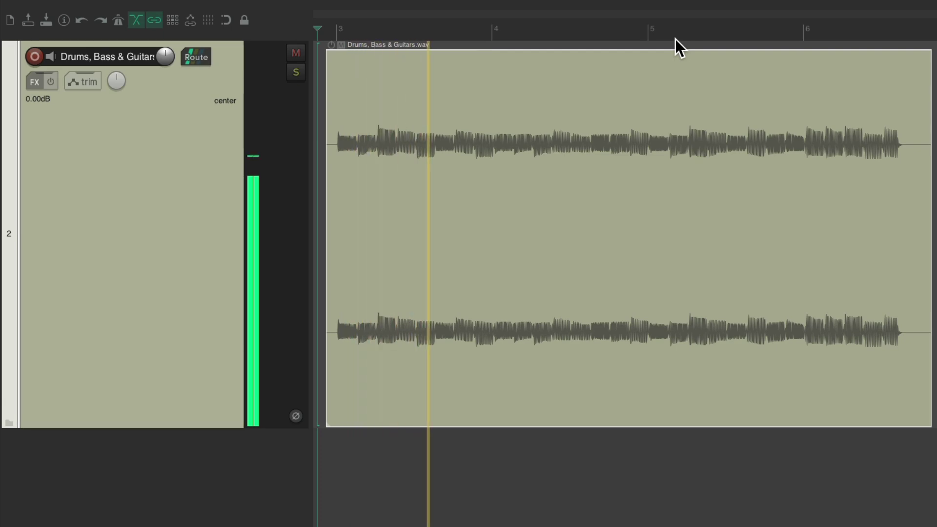
key("space")
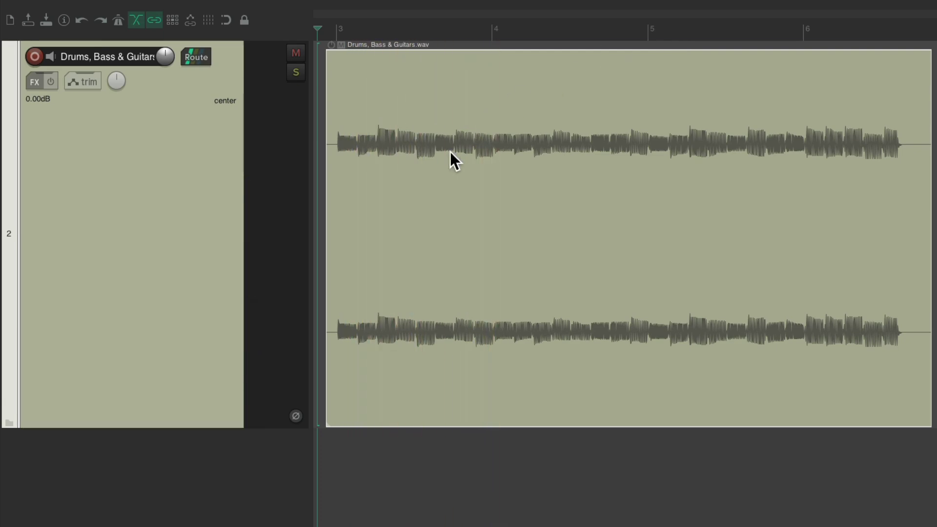
Switch the channel mode to Stereo 5/6 and play it.
double_click(450, 151)
left_click(419, 266)
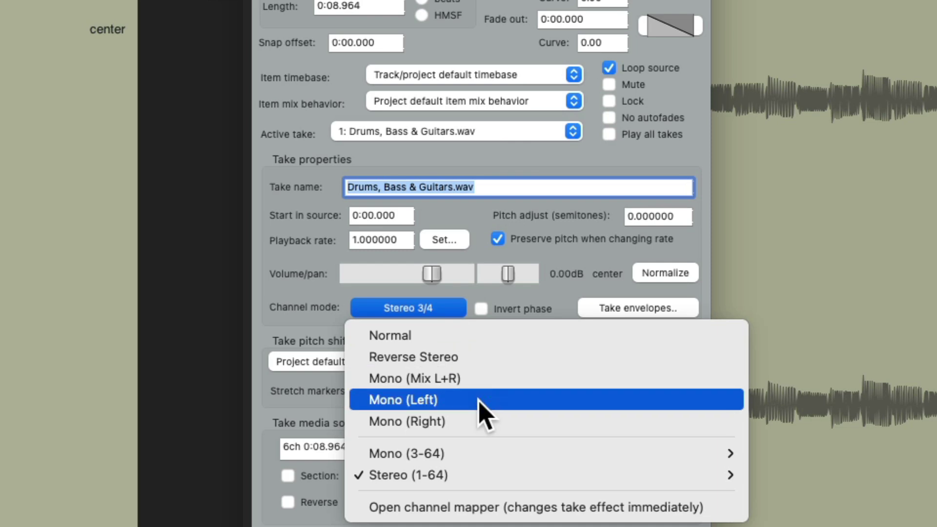
mouse_move(473, 476)
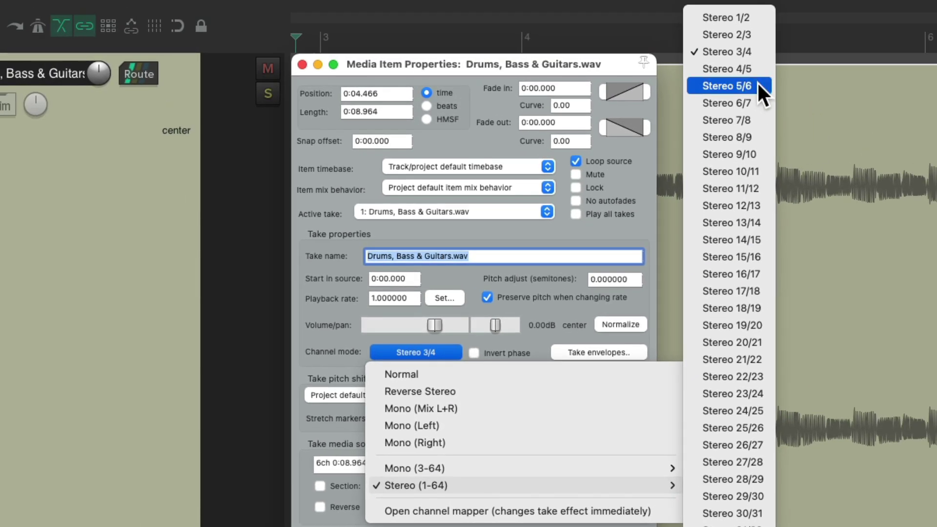
left_click(757, 86)
key("Return")
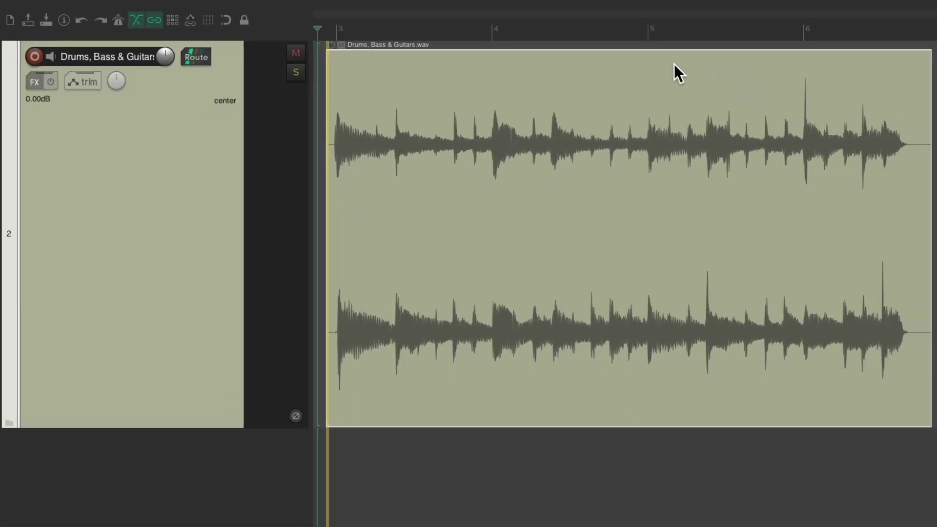
key("space")
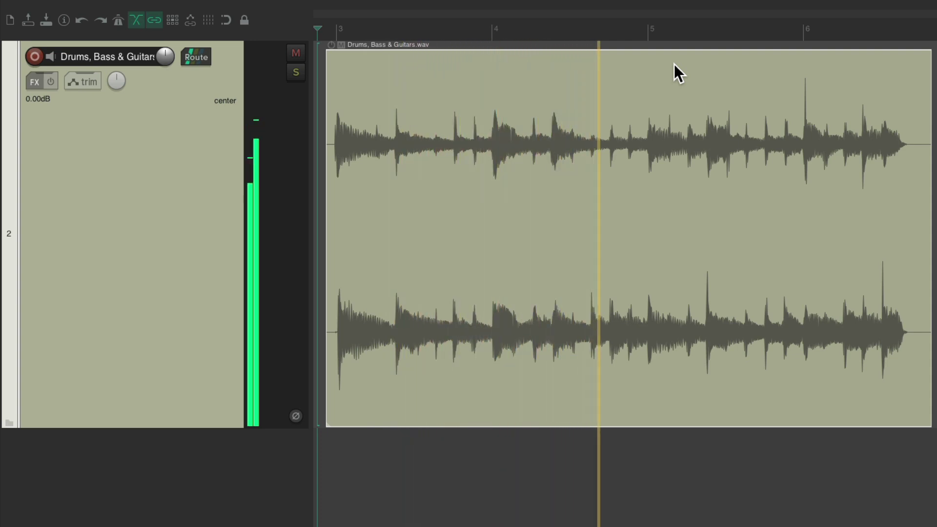
key("space")
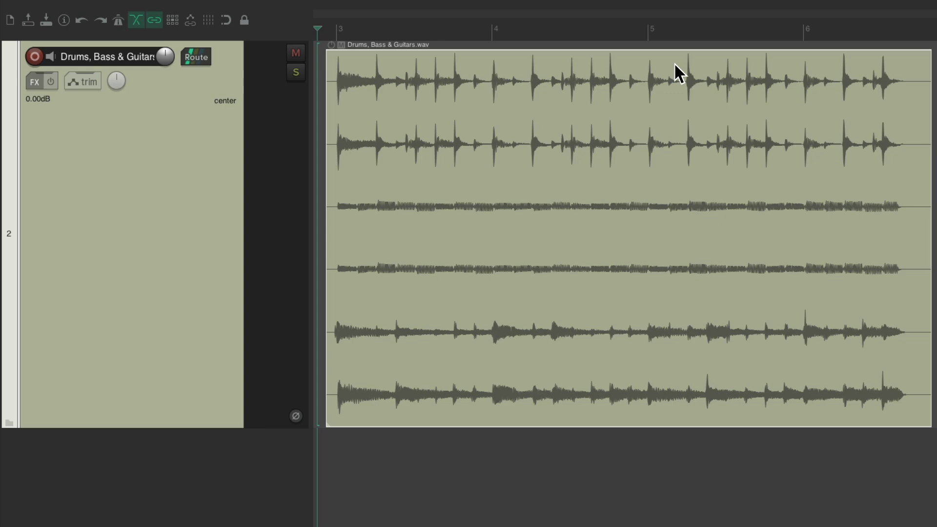
Filter the track's FX browser for 'mixer' and select JS: Channel Mapper-Downmixer (Cockos).
left_click(35, 81)
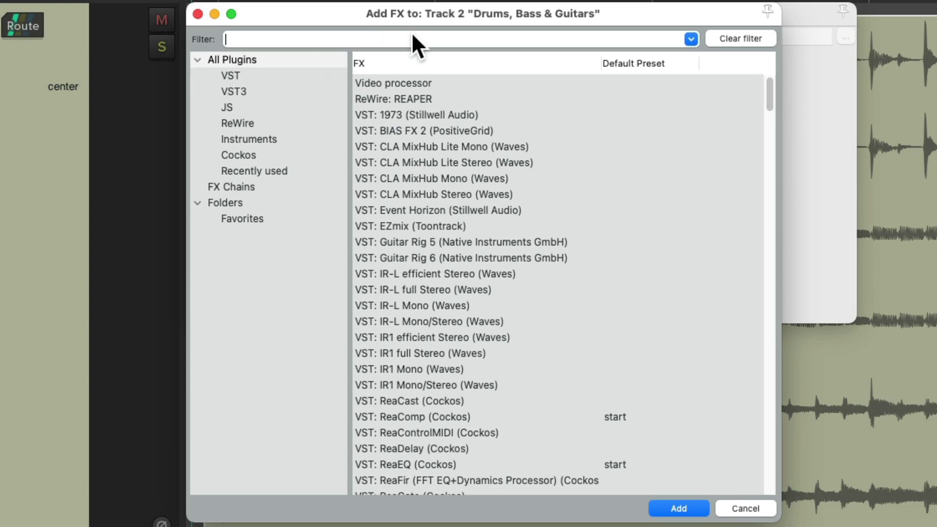
type("mixer")
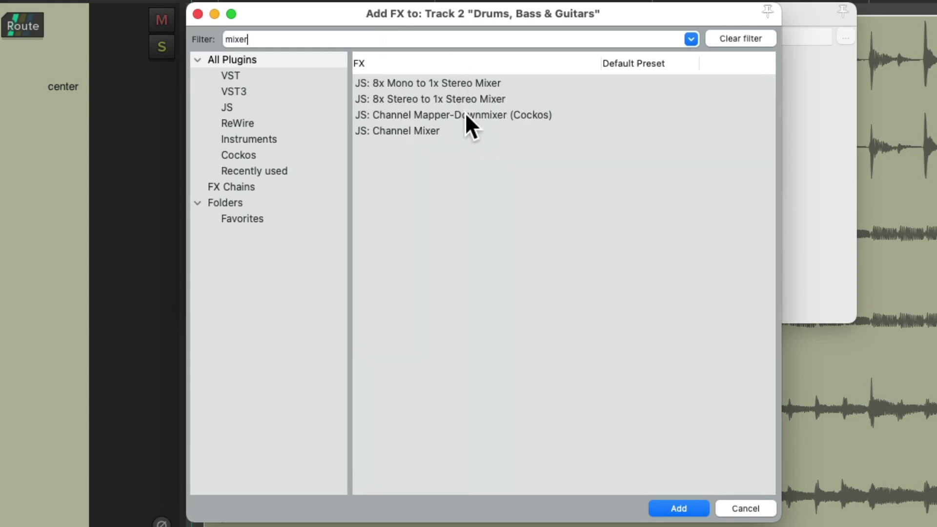
left_click(465, 114)
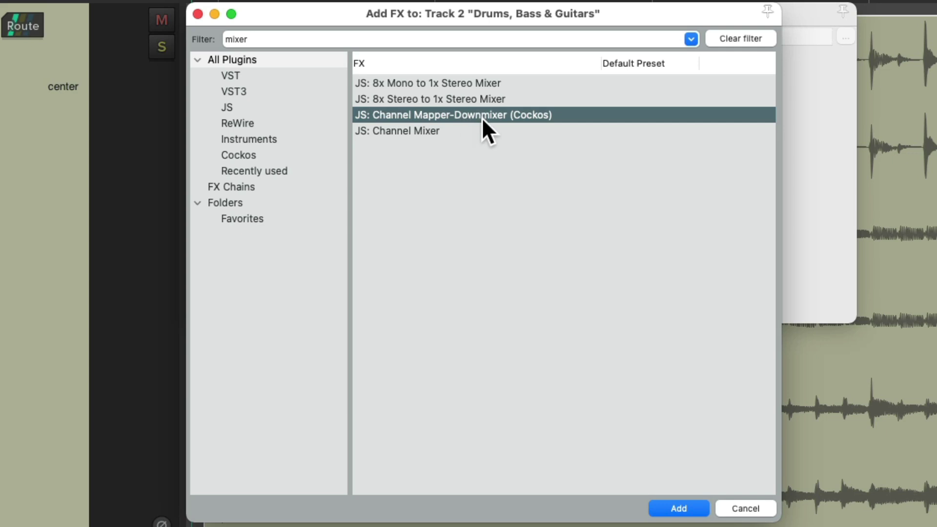
Add Channel Mapper-Downmixer, clear its routings, map input 3→output 1 and 4→output 2, and audition.
double_click(482, 117)
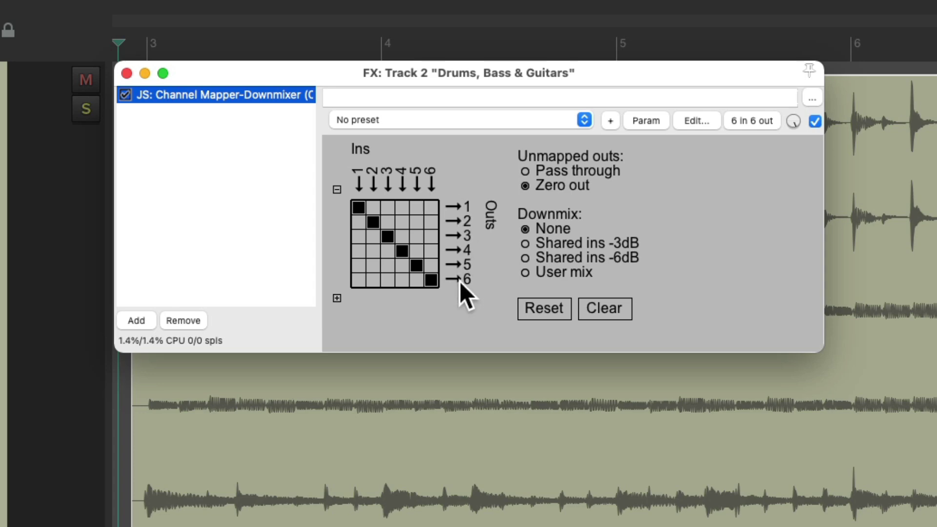
left_click(359, 207)
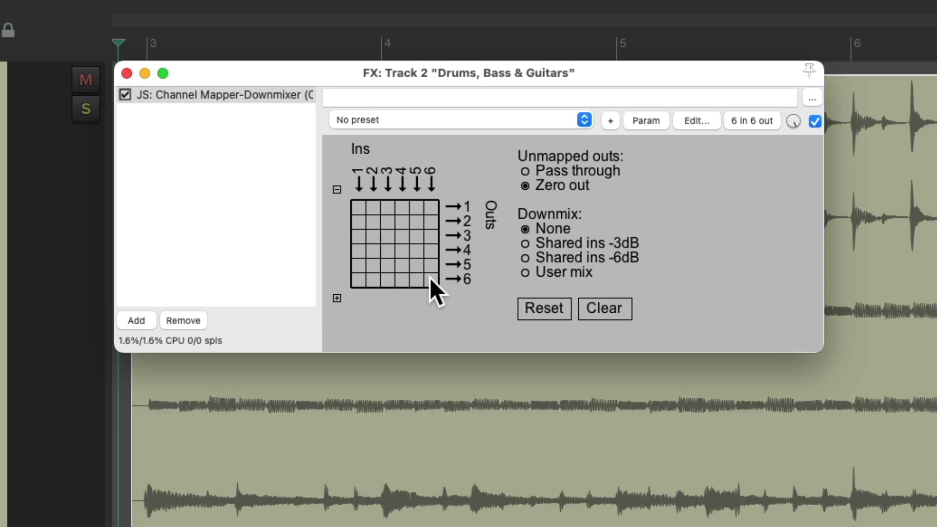
left_click(389, 208)
left_click(403, 222)
key("space")
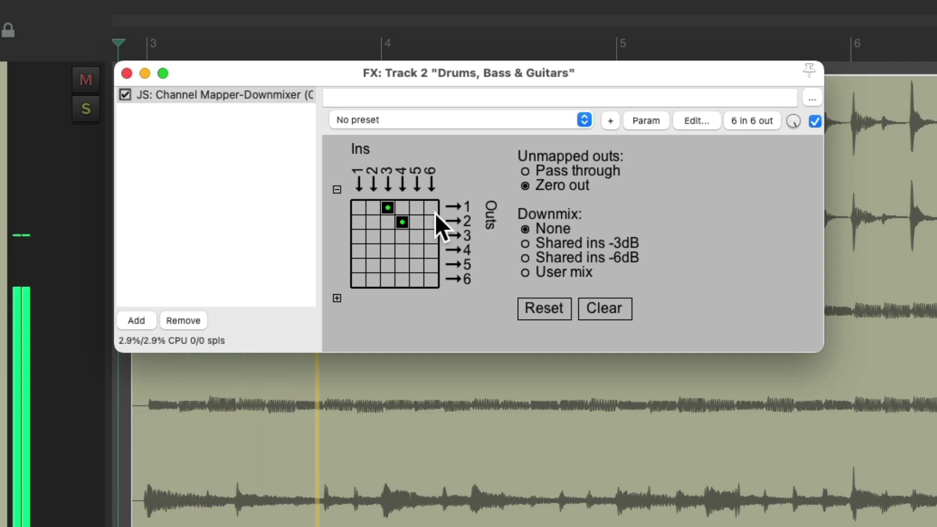
key("space")
Replace those routings with input 5→output 1 and input 6→output 2, and audition.
left_click(388, 208)
left_click(401, 222)
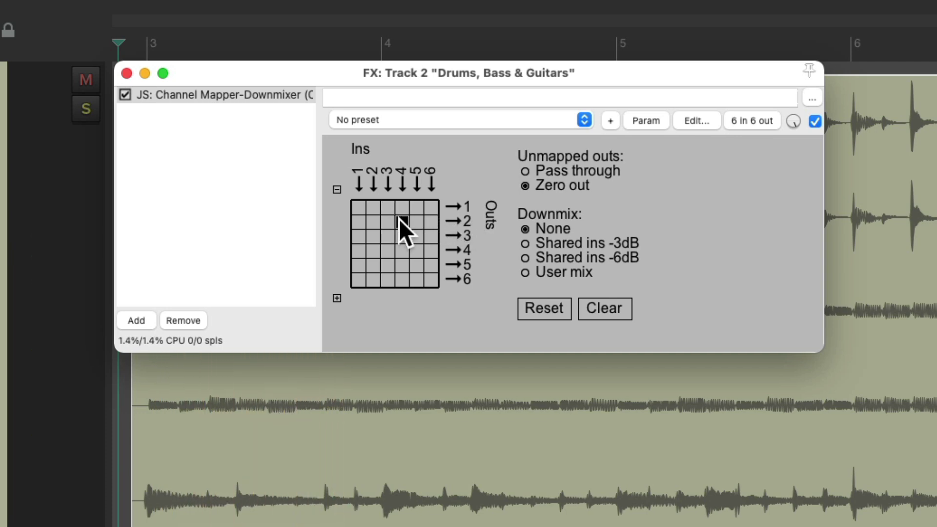
left_click(434, 223)
key("space")
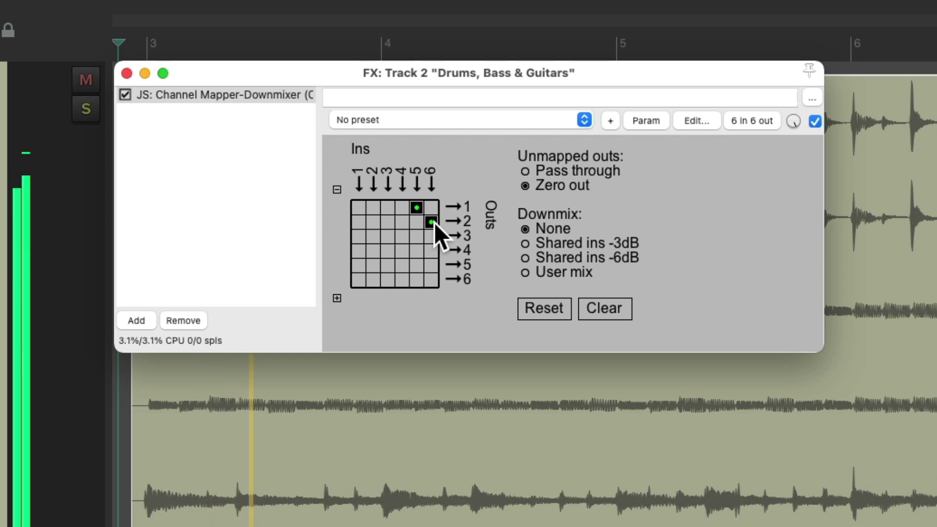
key("space")
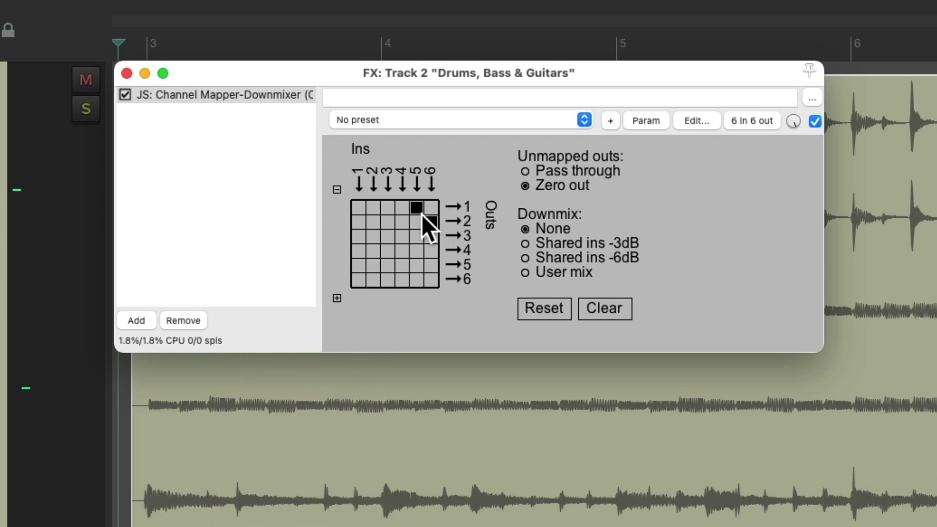
Map inputs 3 and 5 to output 1 and inputs 2, 4, 6 to output 2, then audition the fold-down.
left_click(421, 212)
left_click(428, 222)
left_click(374, 222)
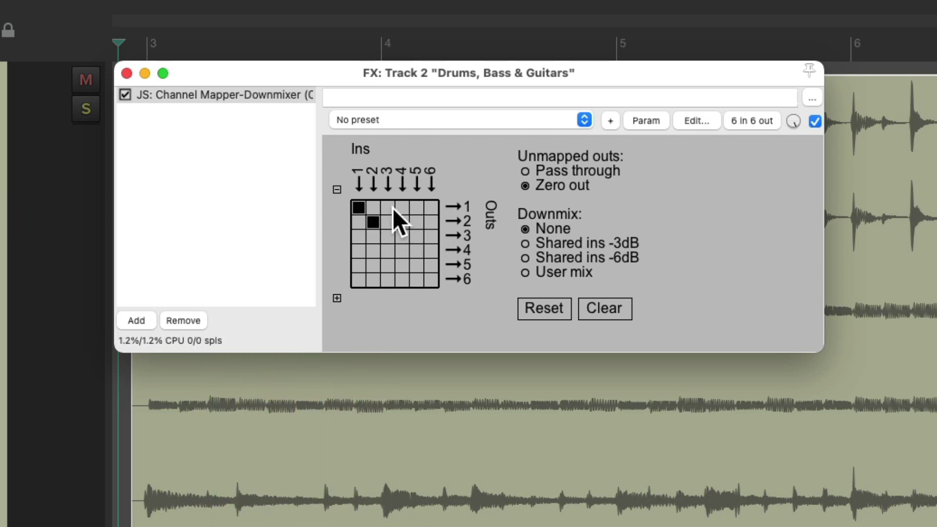
left_click(388, 207)
left_click(402, 223)
left_click(417, 207)
left_click(432, 222)
key("space")
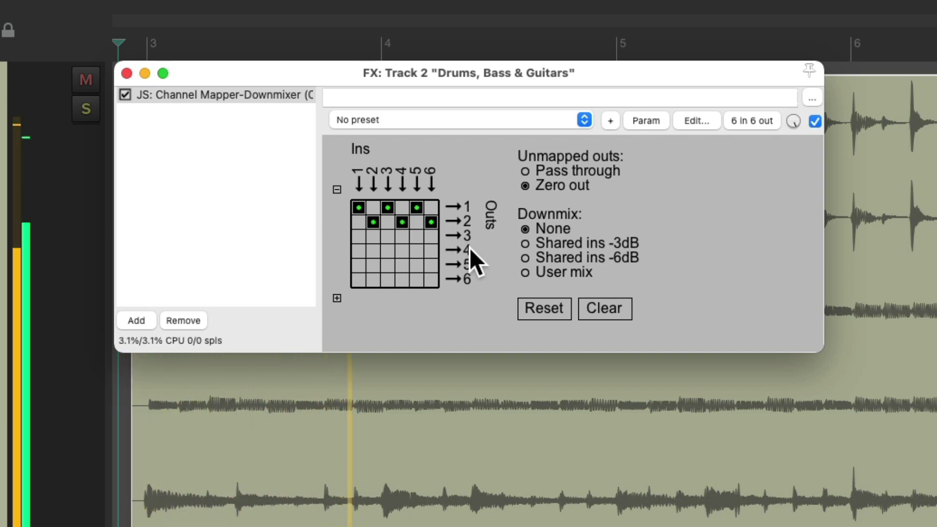
key("space")
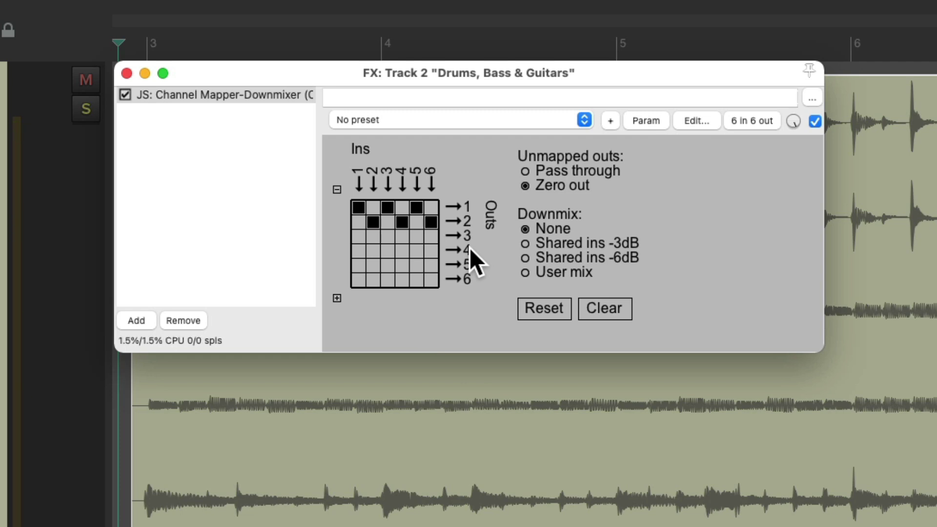
Switch the downmix to User mix, lower inputs 4–6 gains, audition, then remove the Channel Mapper-Downmixer.
left_click(525, 274)
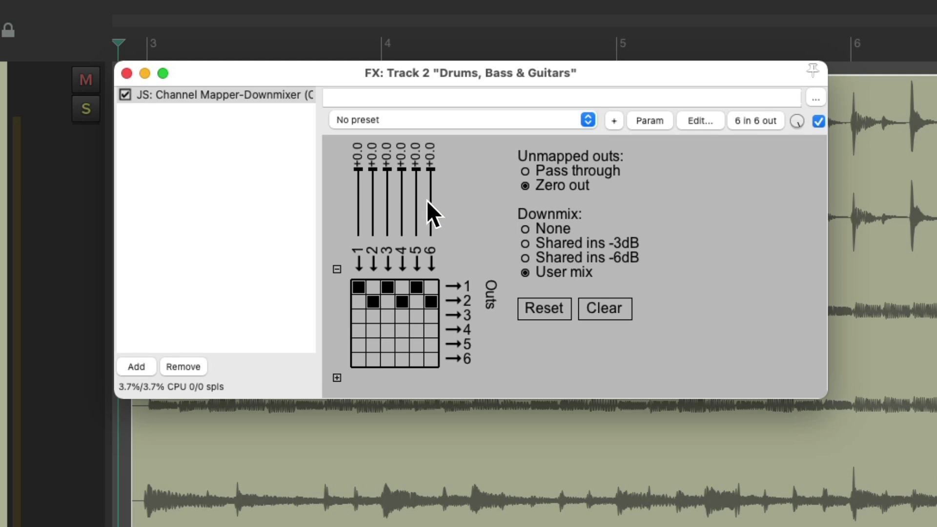
mouse_move(429, 172)
left_mouse_down()
mouse_move(388, 170)
mouse_move(388, 194)
mouse_move(408, 190)
mouse_move(415, 200)
mouse_move(415, 175)
mouse_move(415, 185)
mouse_move(436, 178)
mouse_move(415, 183)
left_mouse_up()
key("space")
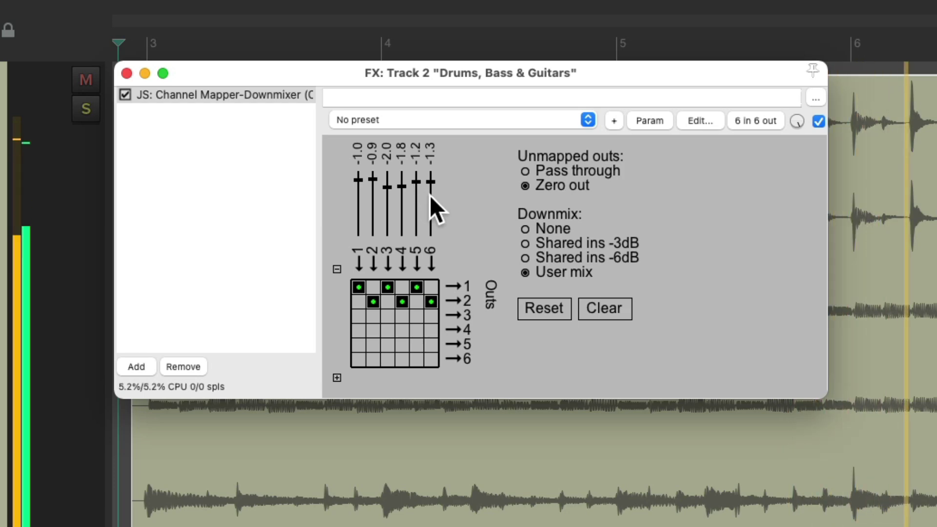
key("space")
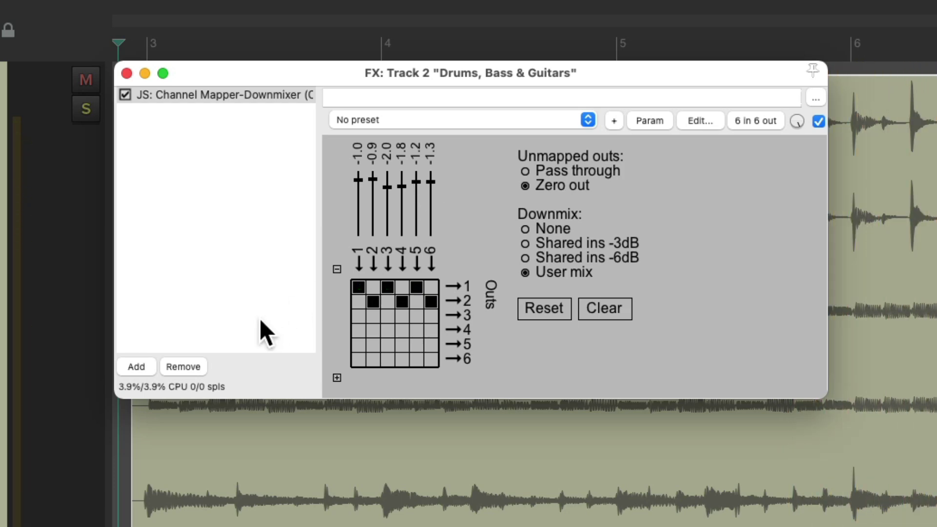
left_click(192, 361)
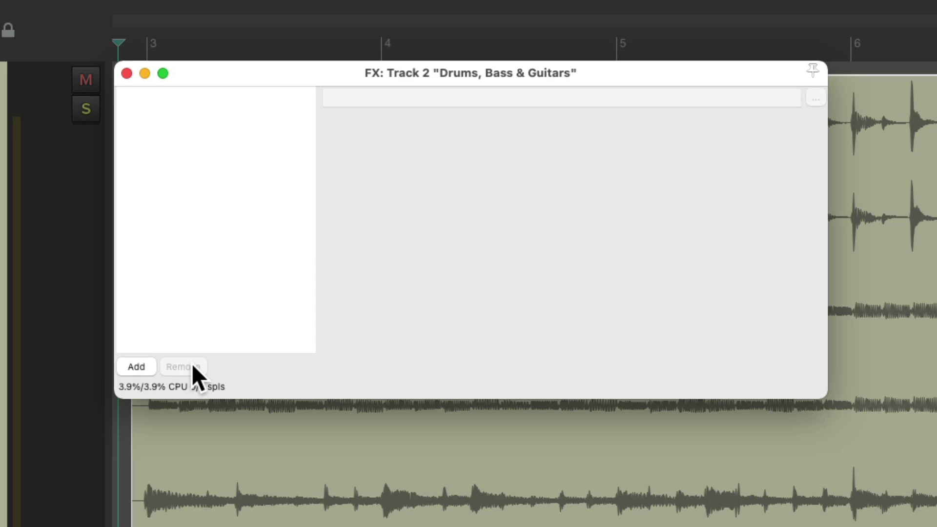
Close the track FX window and bring up the item take's media channel mapper.
left_click(125, 75)
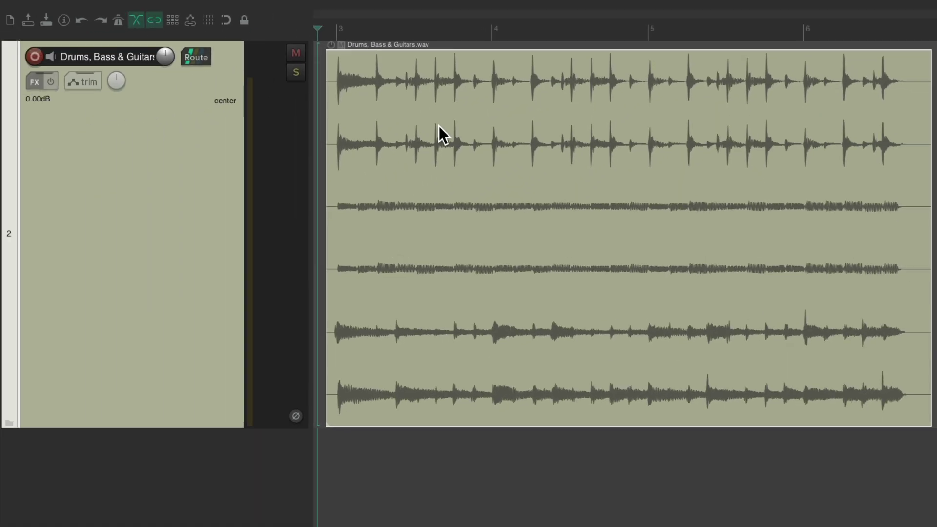
double_click(471, 114)
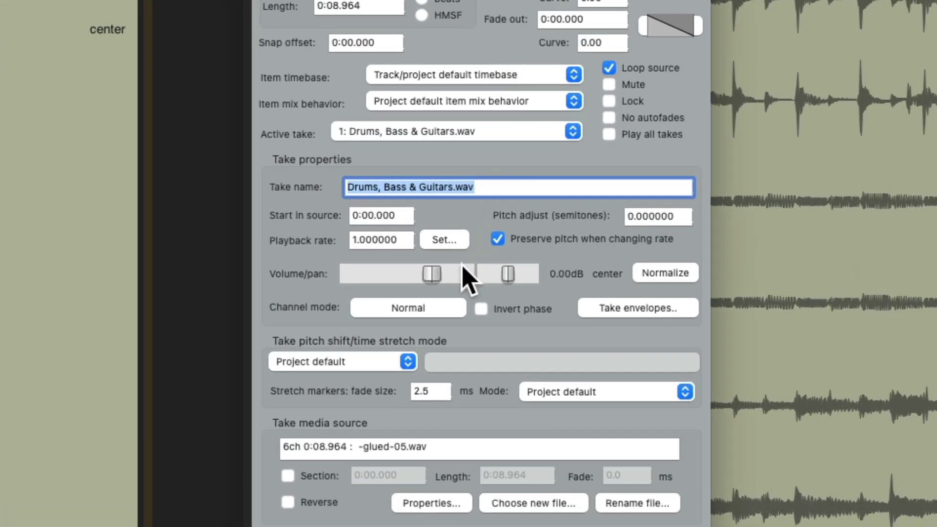
left_click(409, 287)
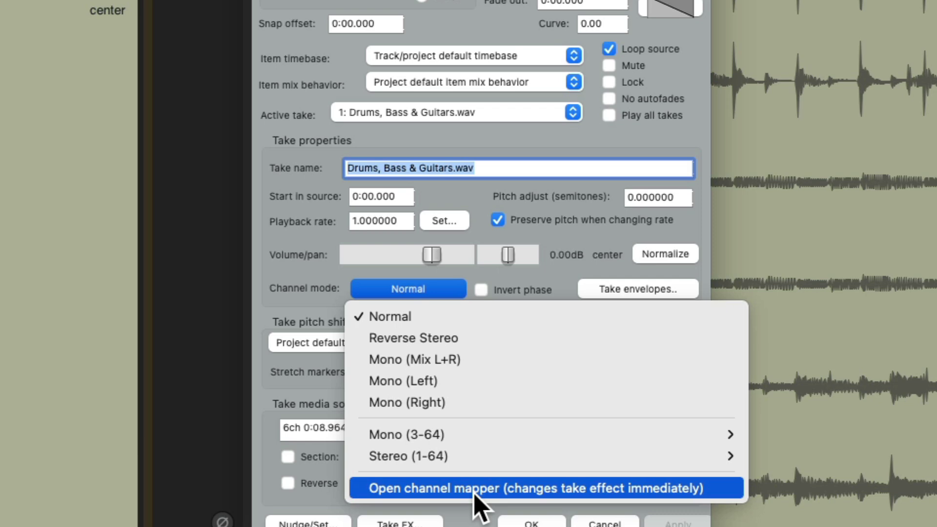
left_click(474, 489)
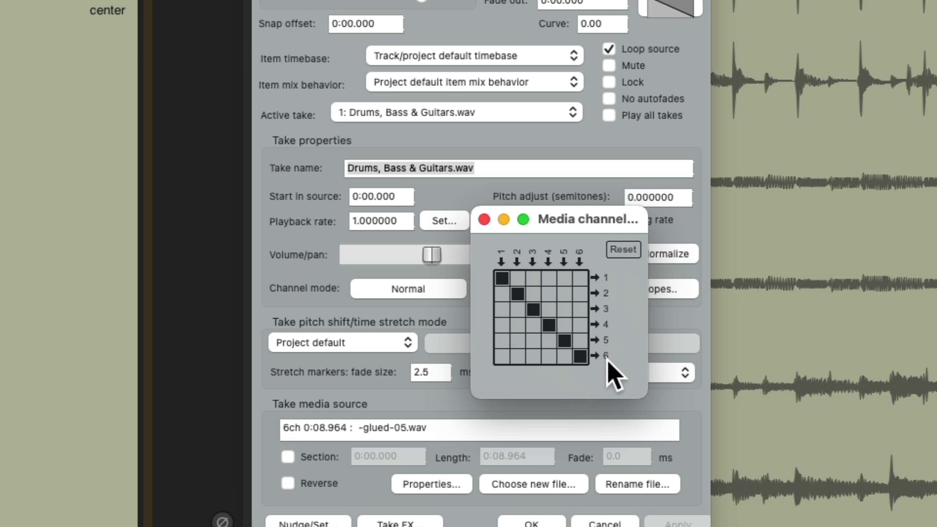
Clear the 1–6 diagonal, route source 3 to output 1 and 4 to output 2, then play.
left_click(502, 278)
left_click(518, 294)
left_click(533, 309)
left_click(548, 326)
left_click(564, 341)
left_click(580, 356)
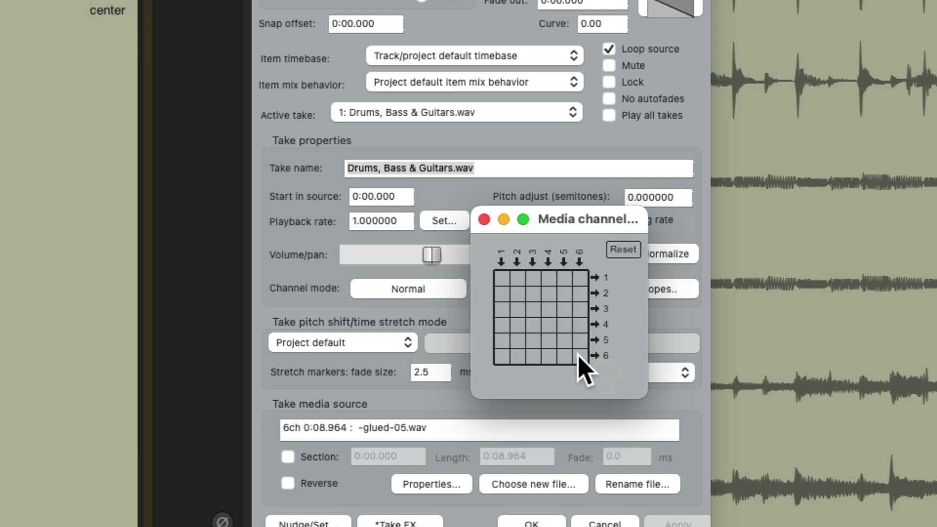
left_click(533, 279)
left_click(549, 294)
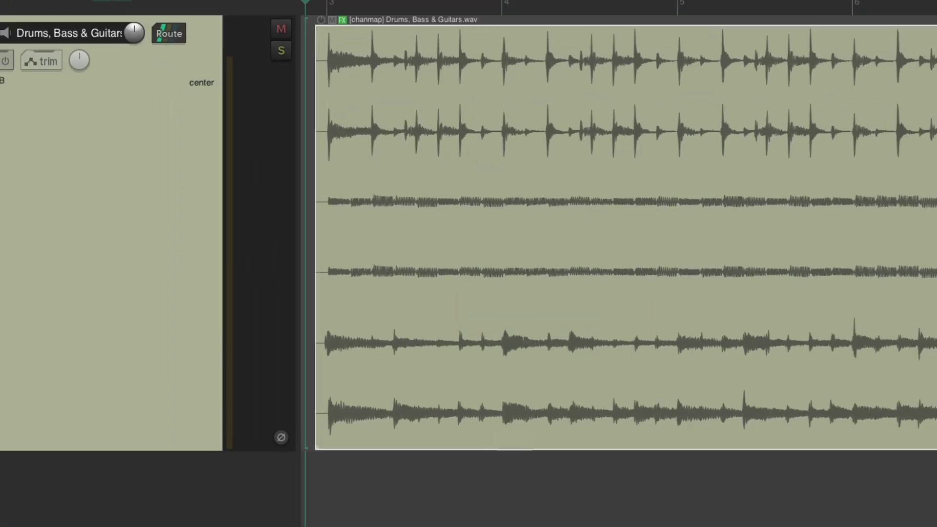
key("space")
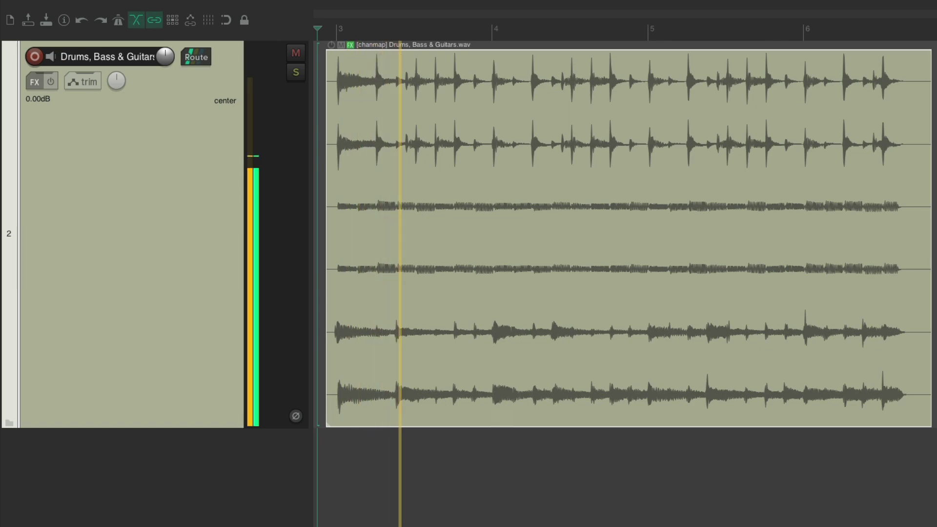
Reopen the take channel mapper and clear the channel 3 and 4 routings.
key("space")
double_click(452, 121)
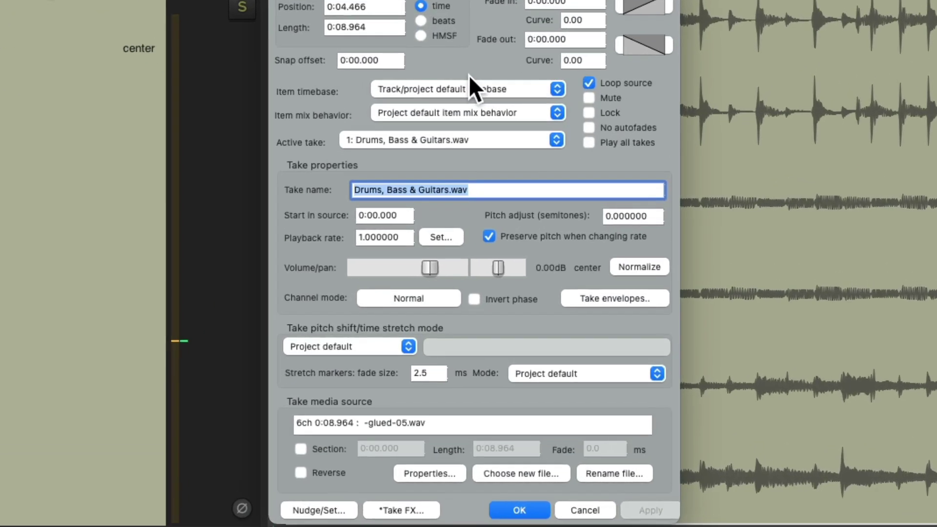
left_click(439, 300)
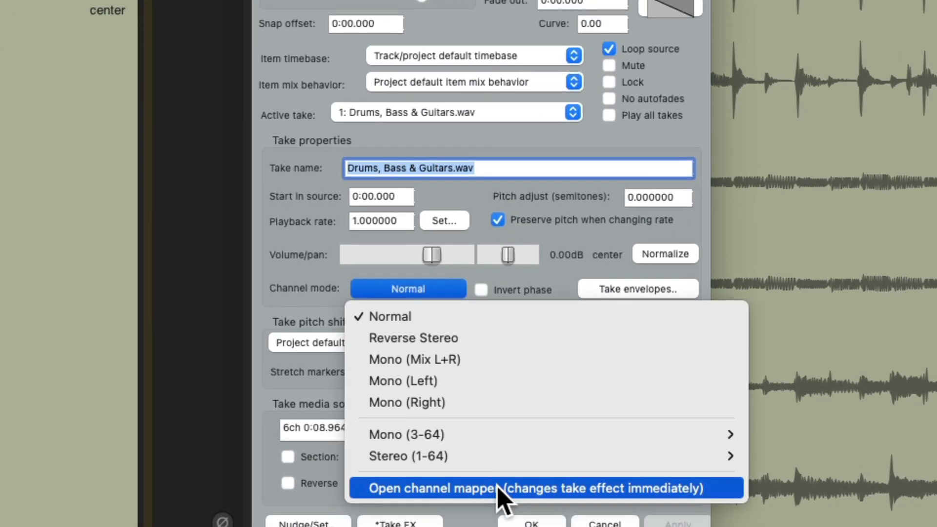
left_click(500, 490)
left_click(540, 293)
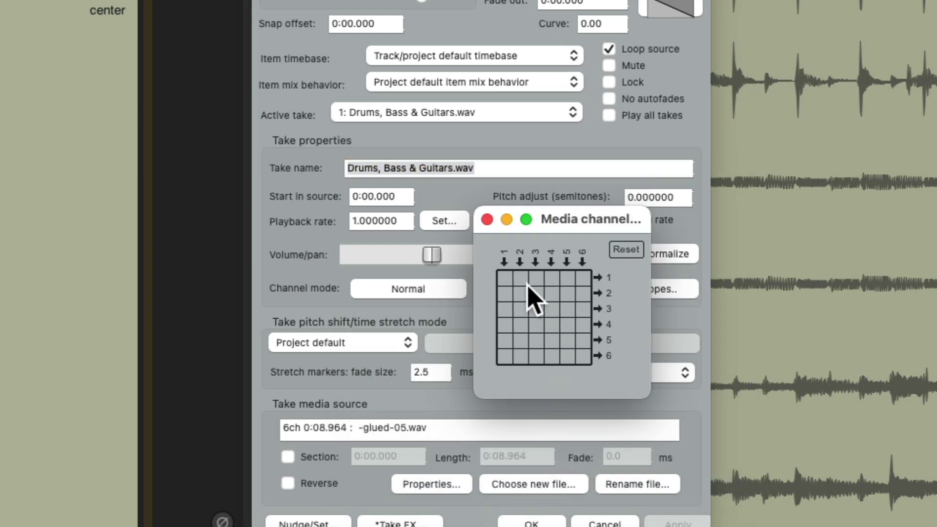
left_click(505, 278)
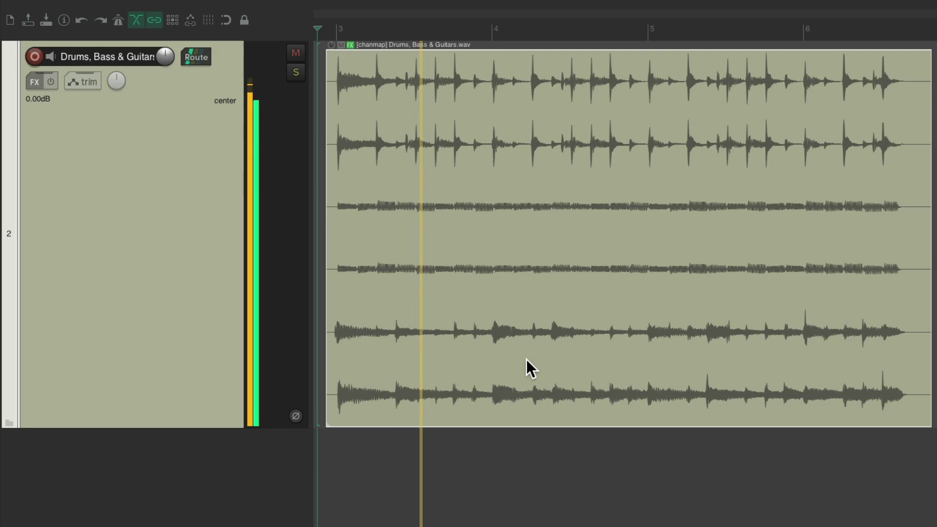
Route source channel 5 to output 1 in the take channel mapper.
key("space")
double_click(461, 118)
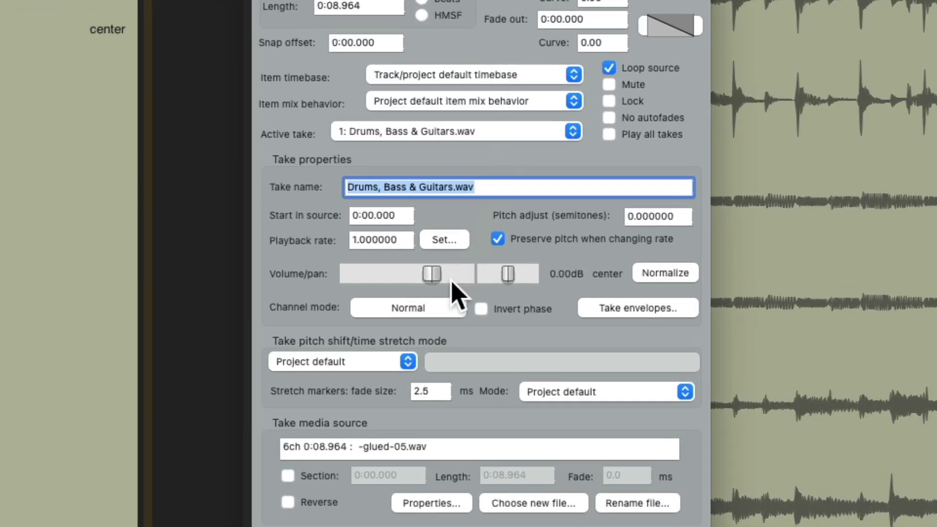
left_click(450, 296)
left_click(499, 479)
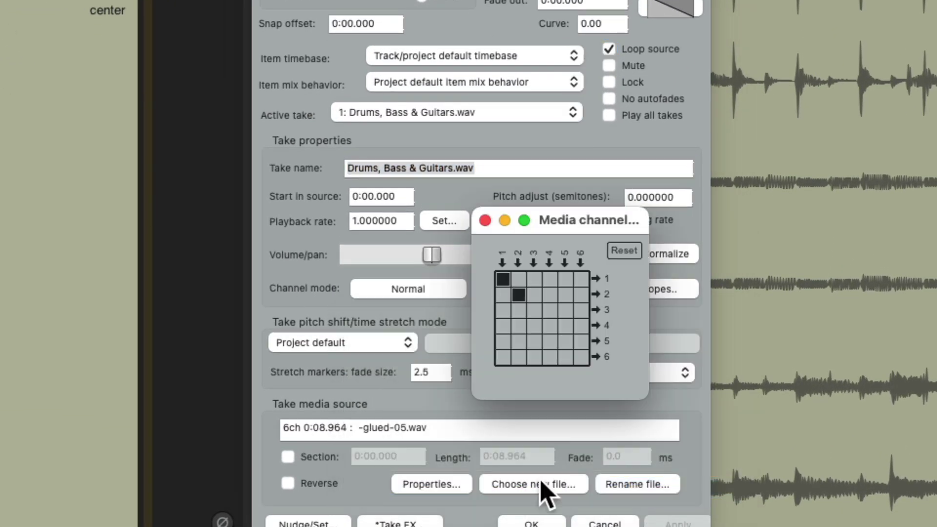
left_click(565, 279)
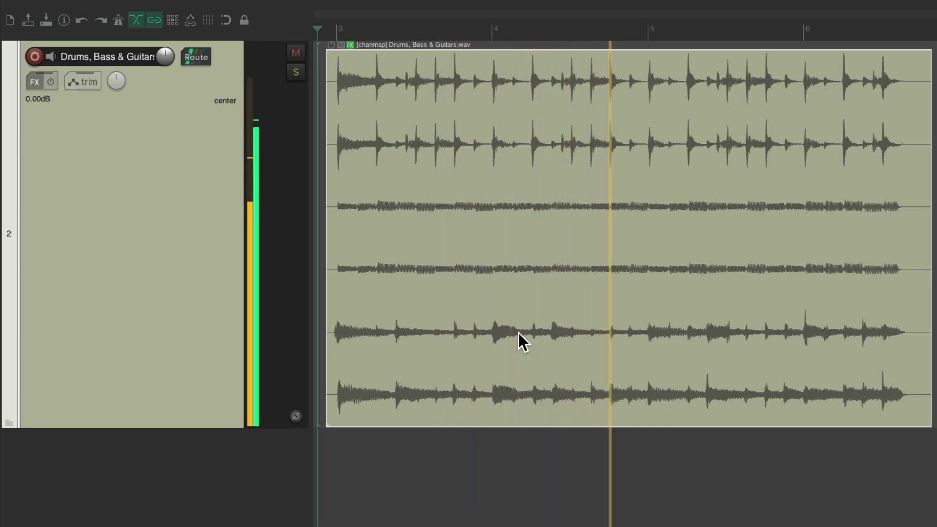
Add 1→1 and 2→2 routings in the take channel mapper and audition the item.
key("space")
double_click(475, 122)
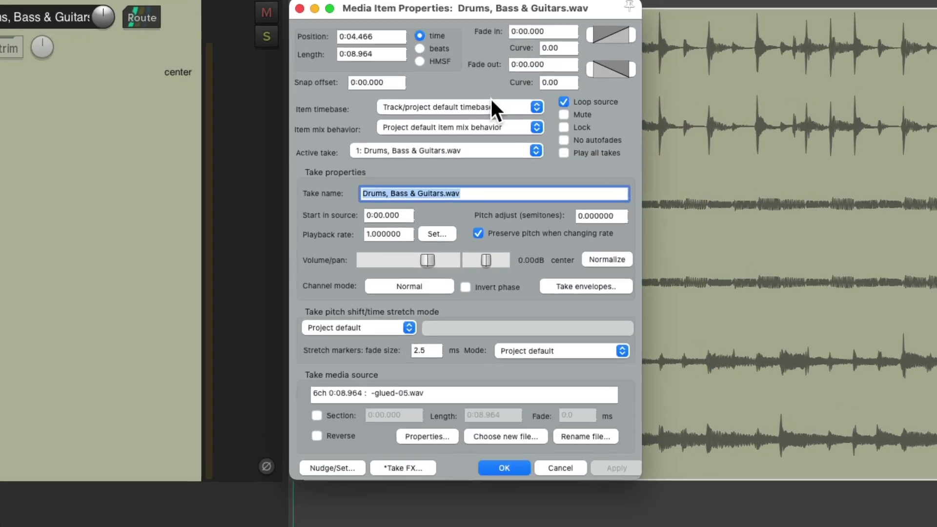
left_click(456, 309)
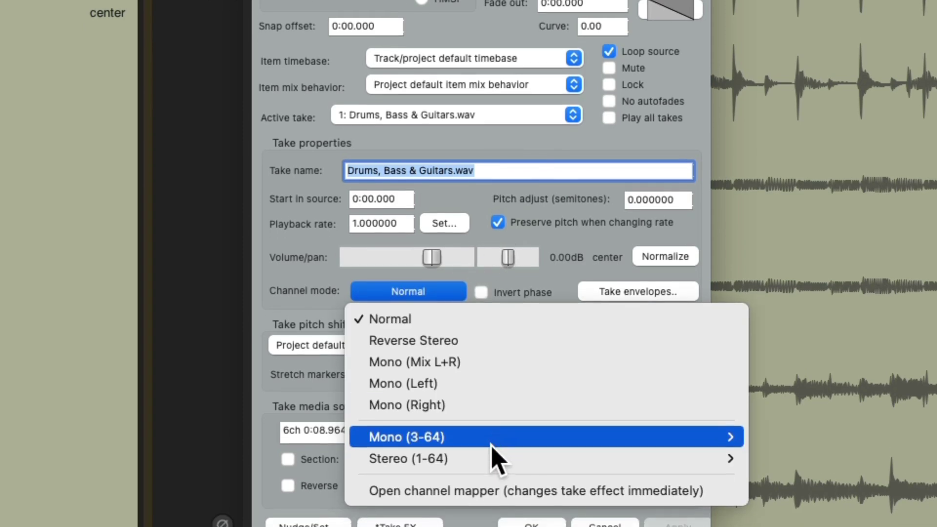
left_click(496, 506)
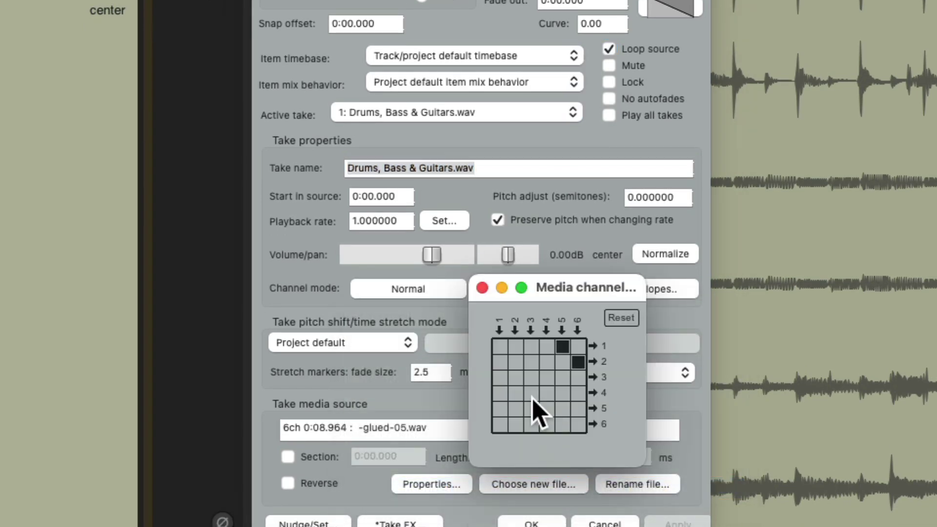
left_click(501, 347)
left_click(516, 362)
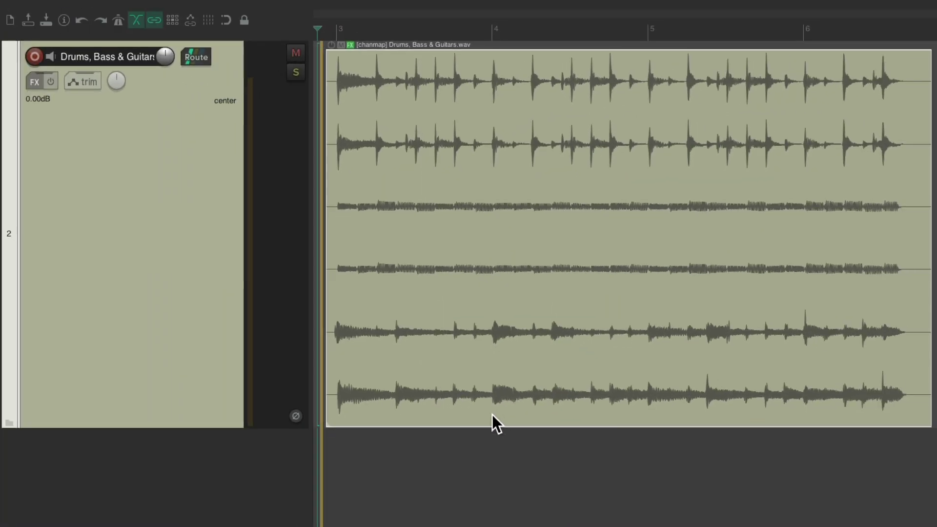
key("space")
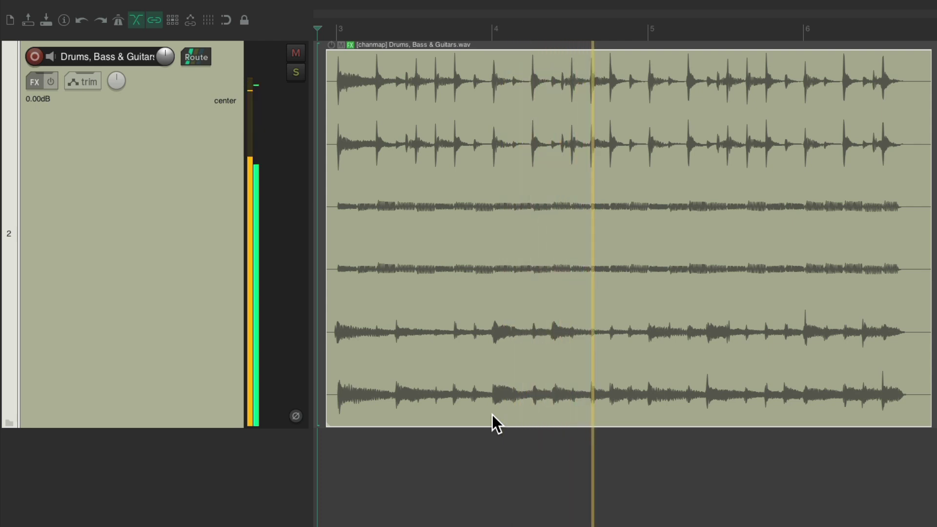
key("space")
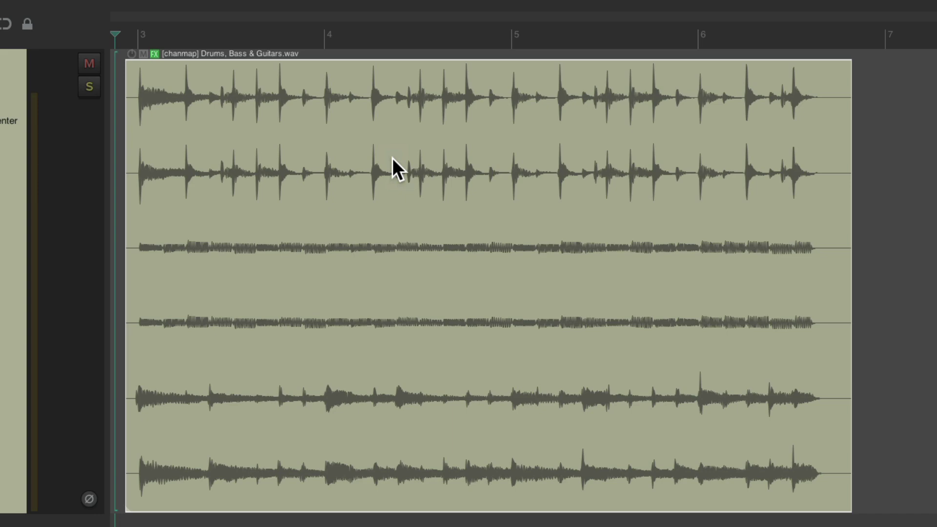
Glue the mapped item into Drums, Bass & Guitars-glued-03.wav and play it back.
right_click(392, 157)
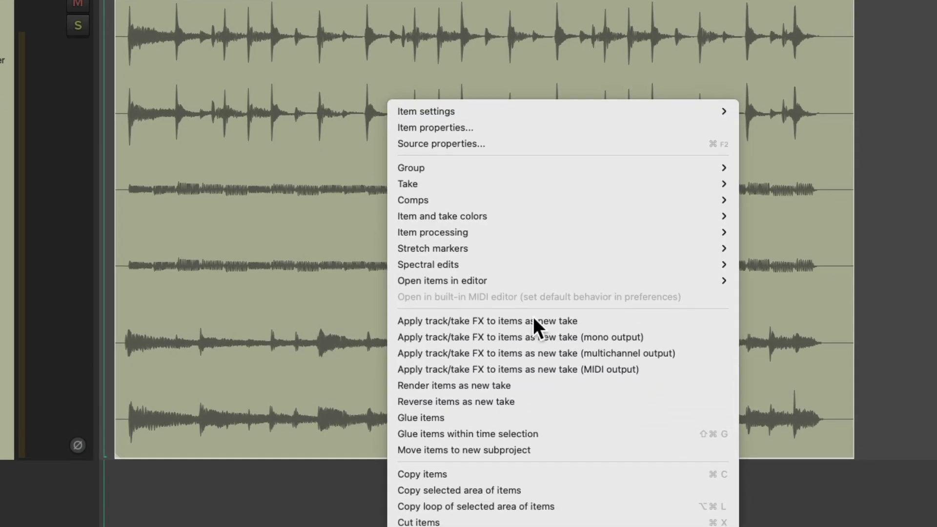
left_click(508, 418)
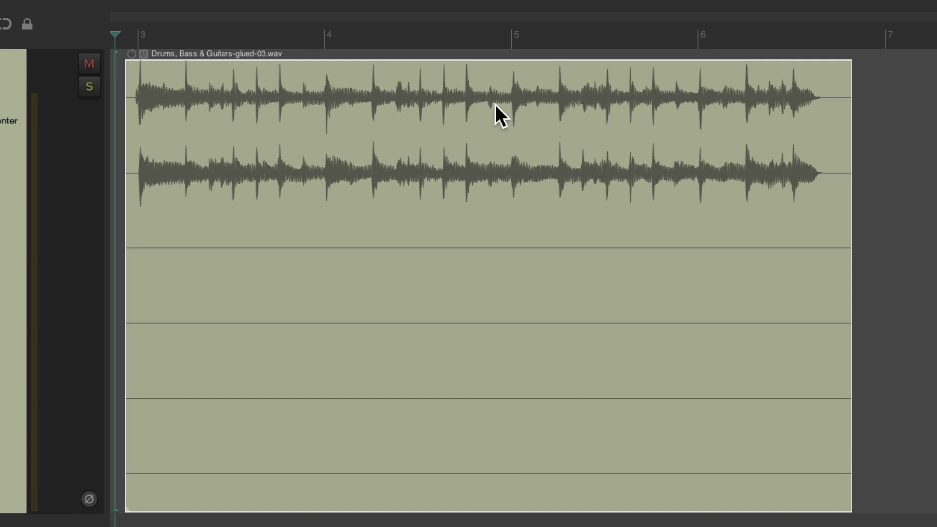
key("space")
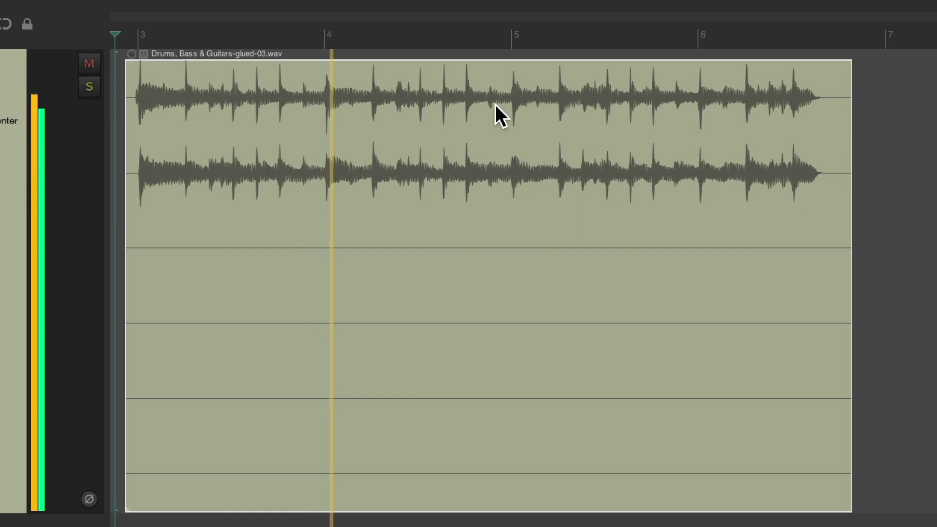
key("space")
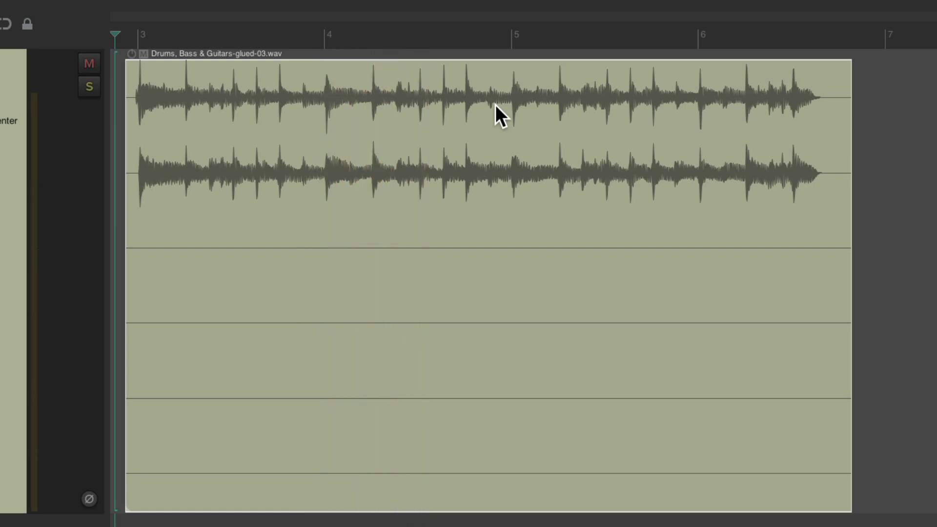
Set the item's channel mode to Stereo 1/2.
double_click(377, 113)
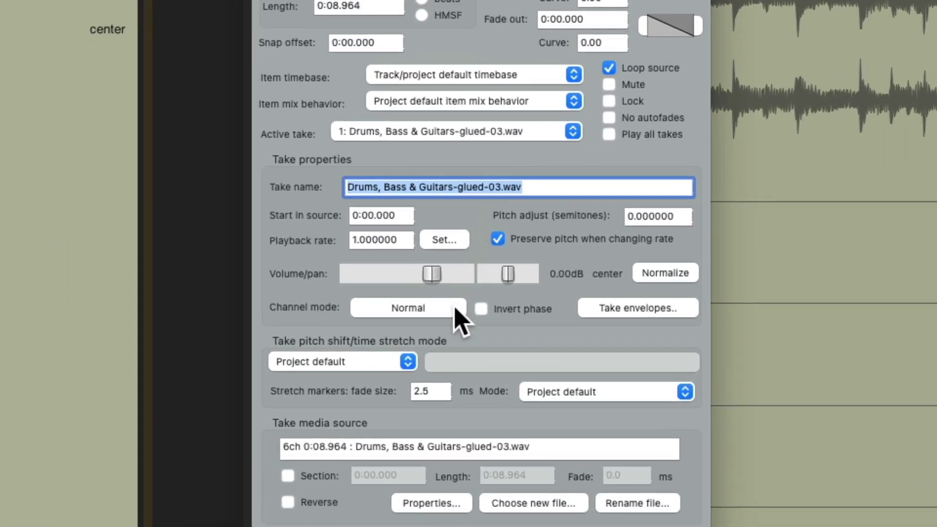
left_click(408, 318)
mouse_move(447, 476)
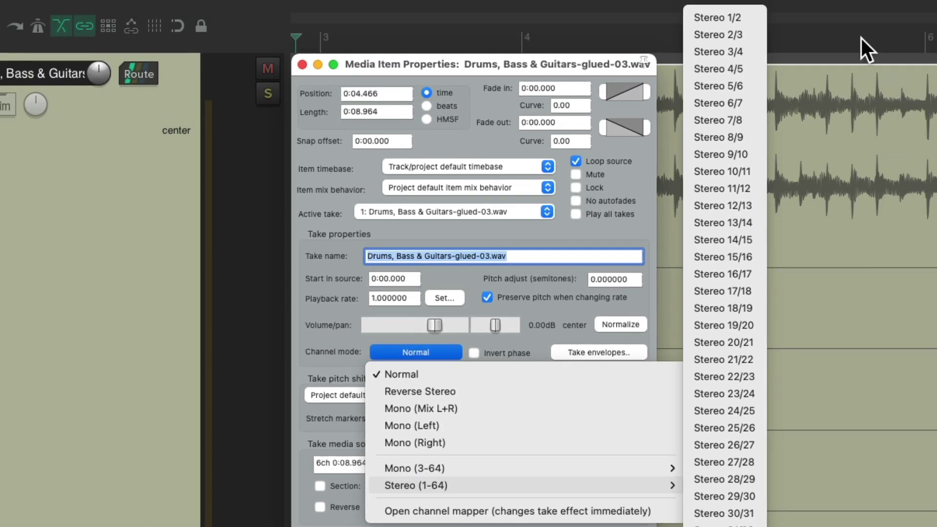
left_click(758, 22)
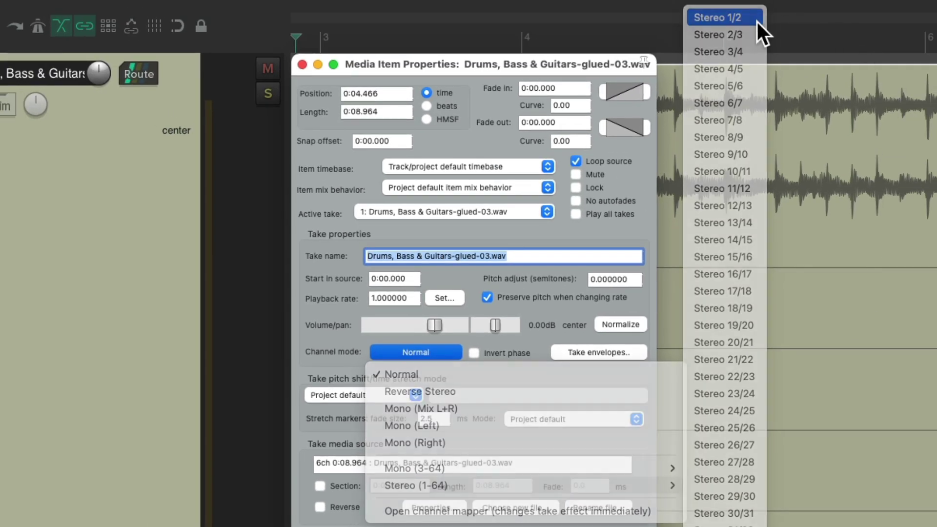
key("Return")
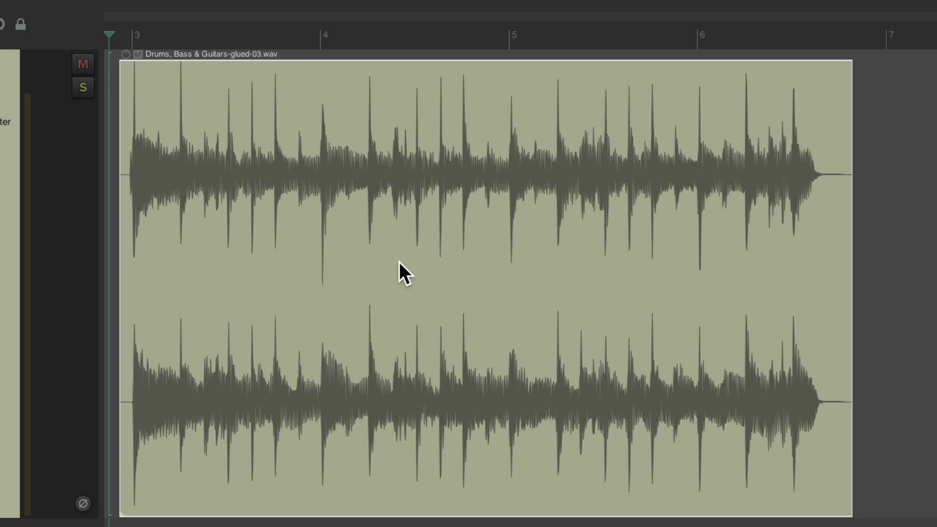
Glue the item into Drums, Bass & Guitars-glued-04.wav and play it back.
right_click(399, 249)
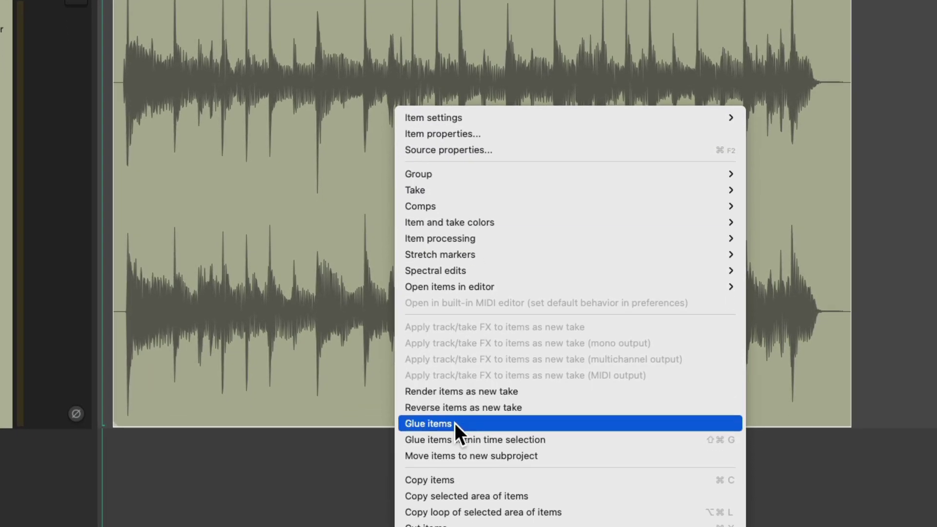
left_click(455, 422)
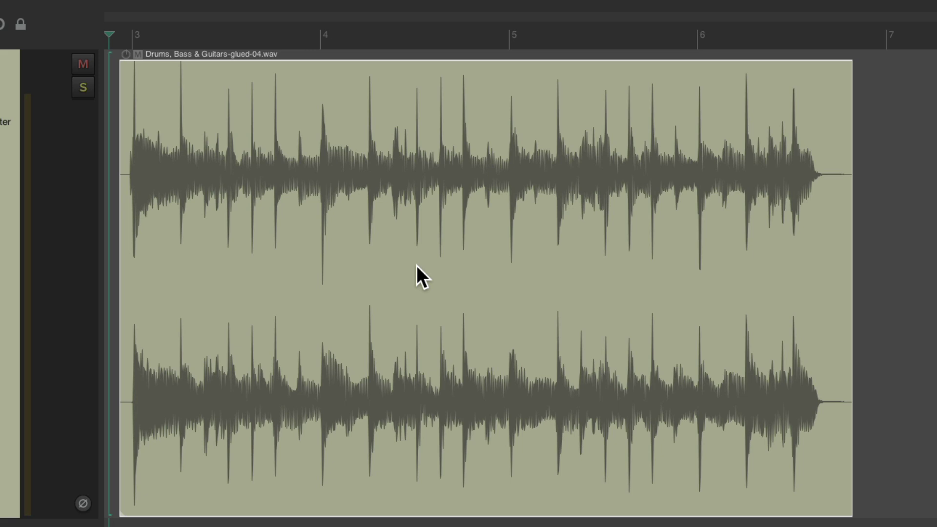
key("space")
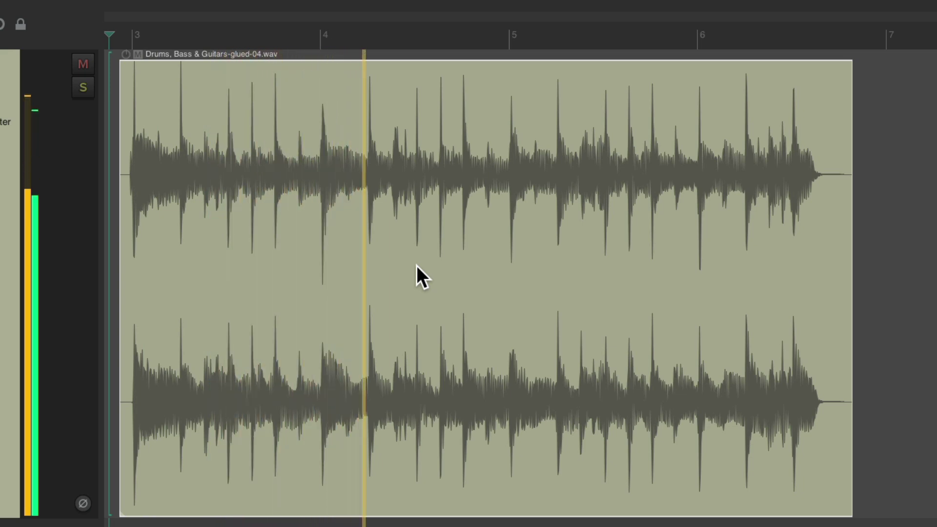
key("space")
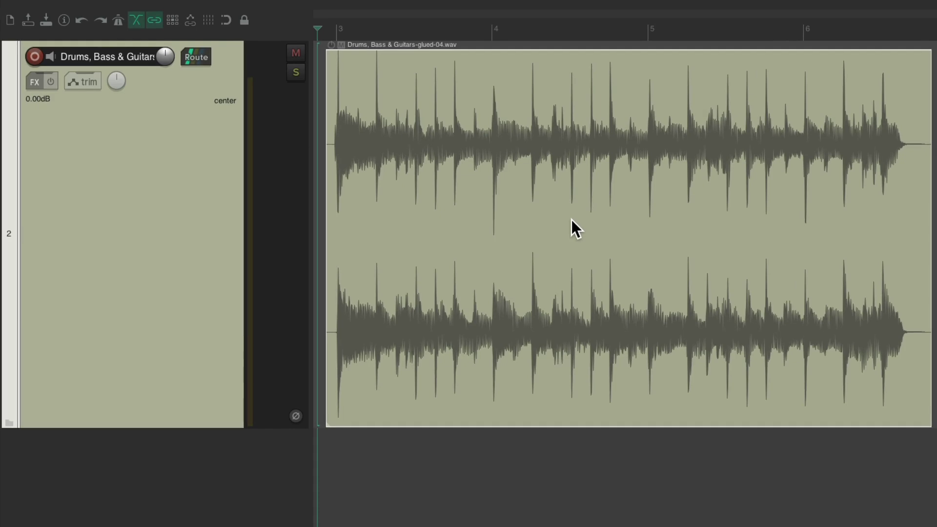
Undo the glue, set the Drums, Bass & Guitars.wav item to Stereo 1/2, and audition it.
key("ctrl+z")
double_click(484, 128)
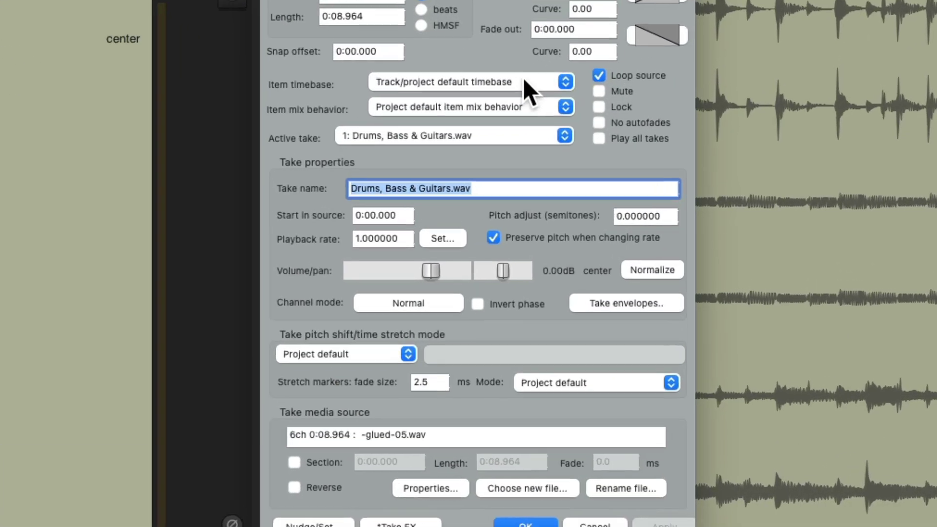
left_click(439, 273)
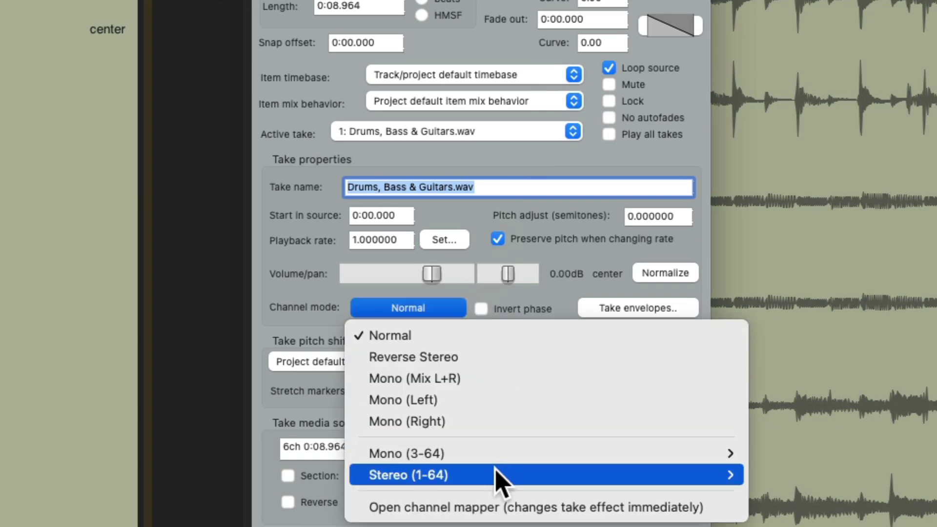
mouse_move(498, 476)
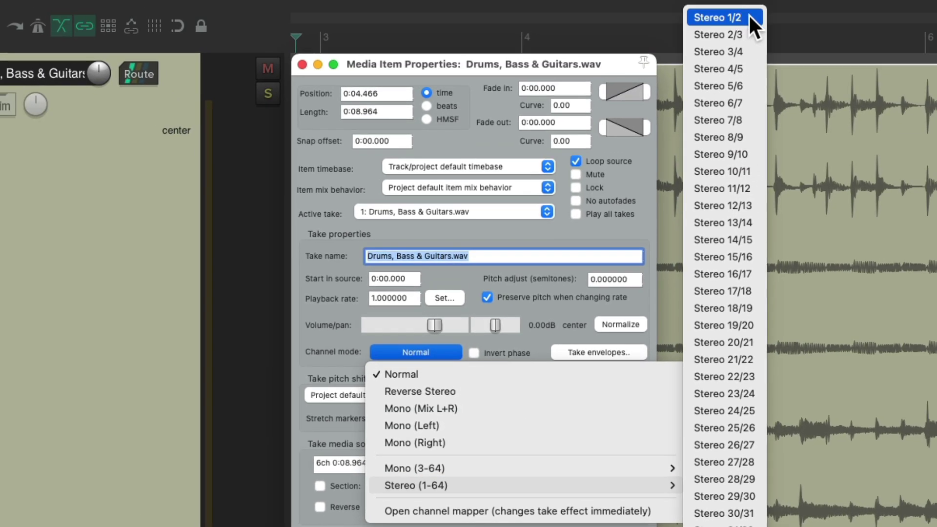
left_click(750, 15)
key("Return")
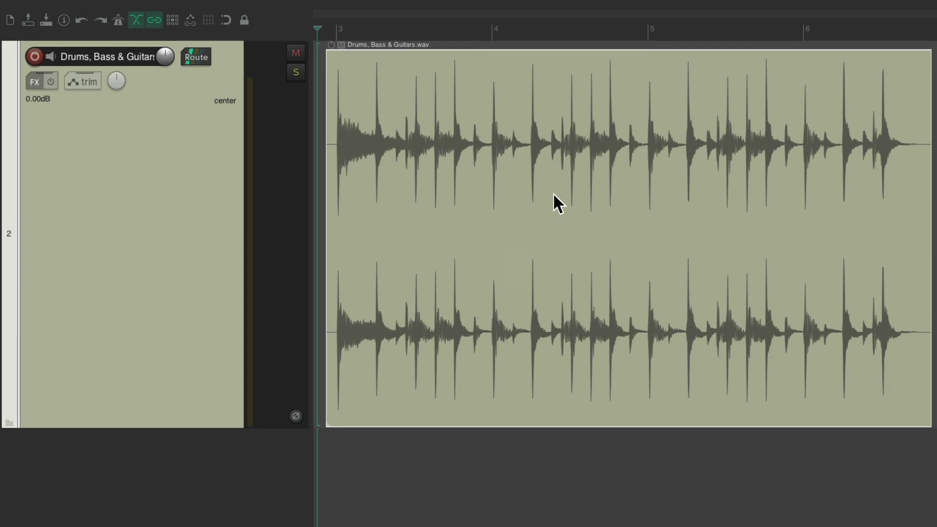
key("space")
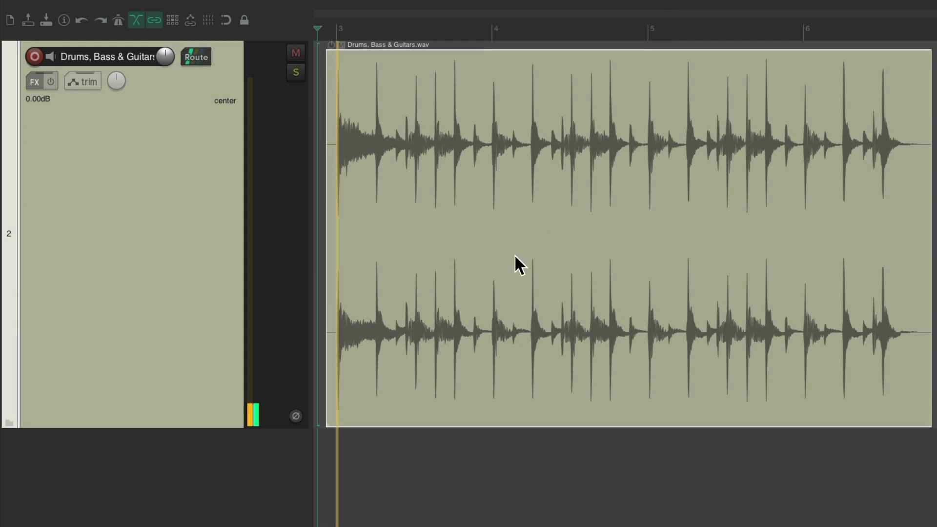
key("space")
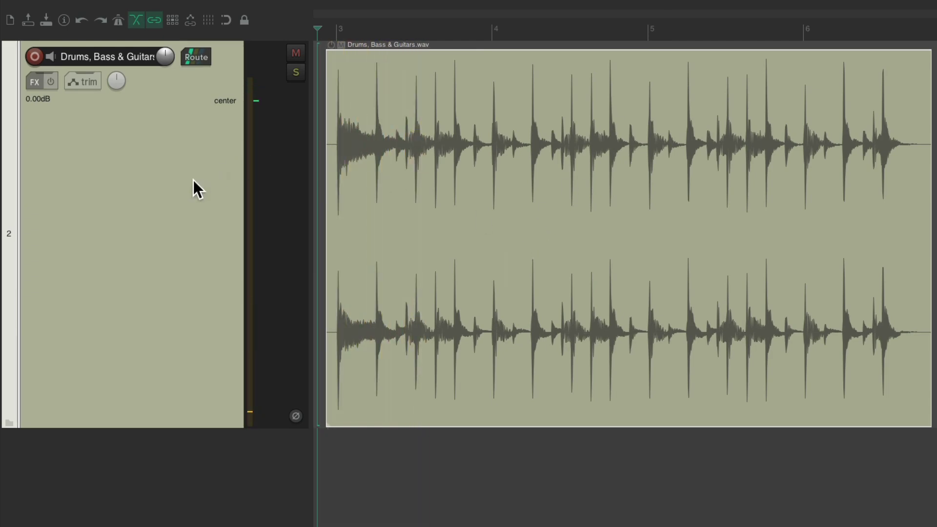
Duplicate the Drums, Bass & Guitars track twice to make three copies.
right_click(193, 179)
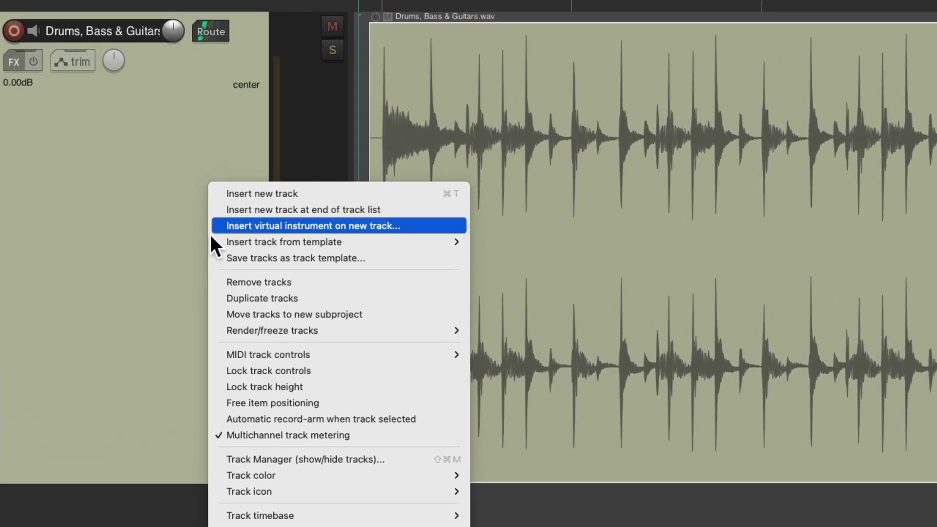
left_click(201, 277)
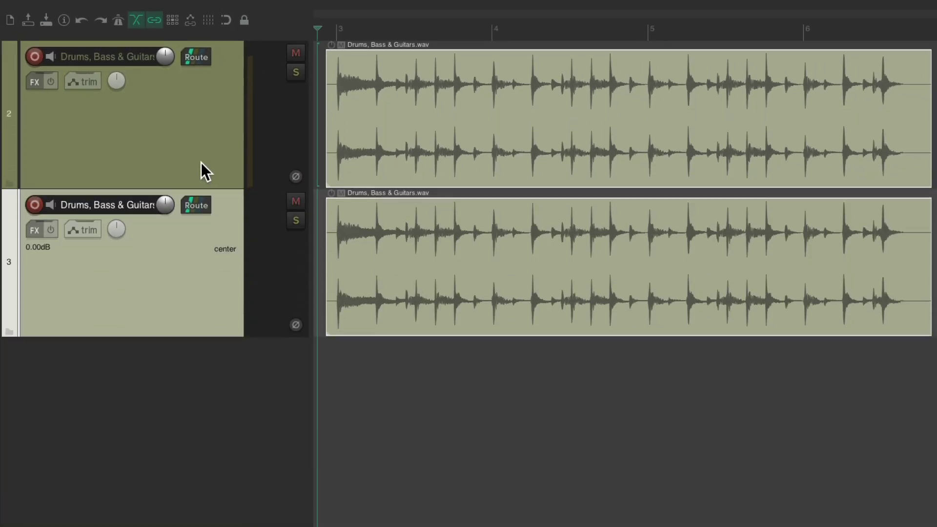
right_click(200, 222)
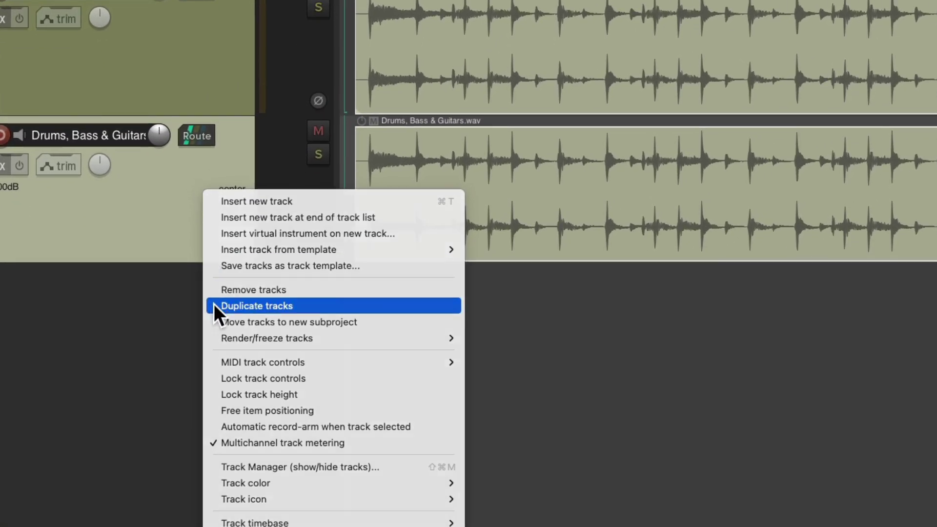
left_click(215, 306)
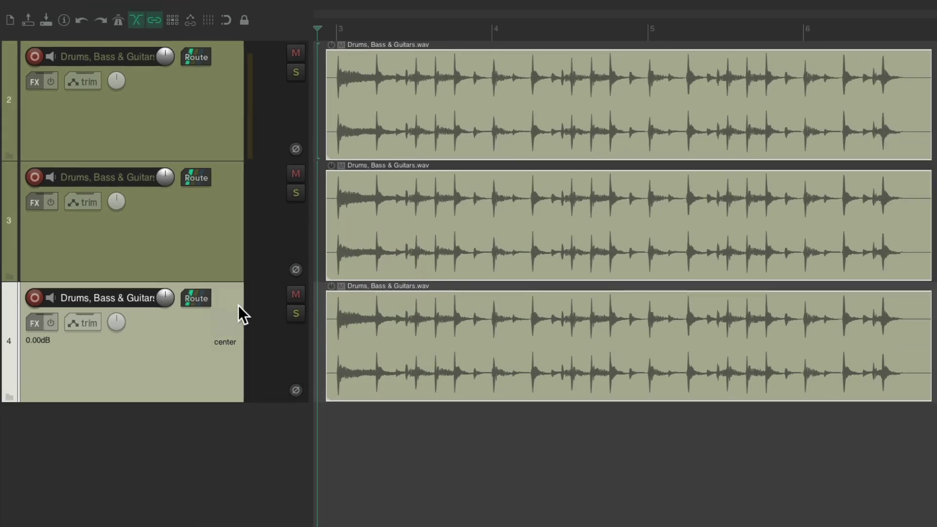
Set the middle track's item channel mode to Stereo 3/4.
left_click(392, 225)
double_click(392, 224)
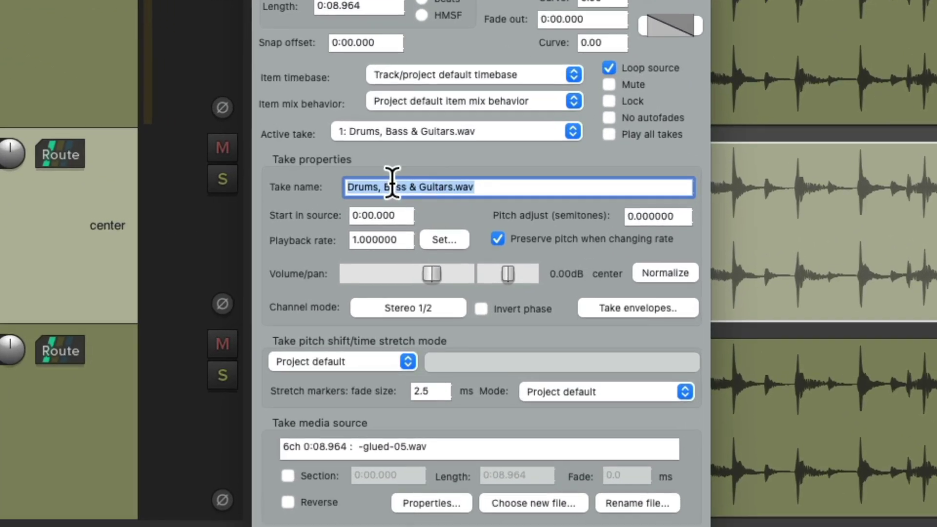
left_click(425, 275)
mouse_move(486, 476)
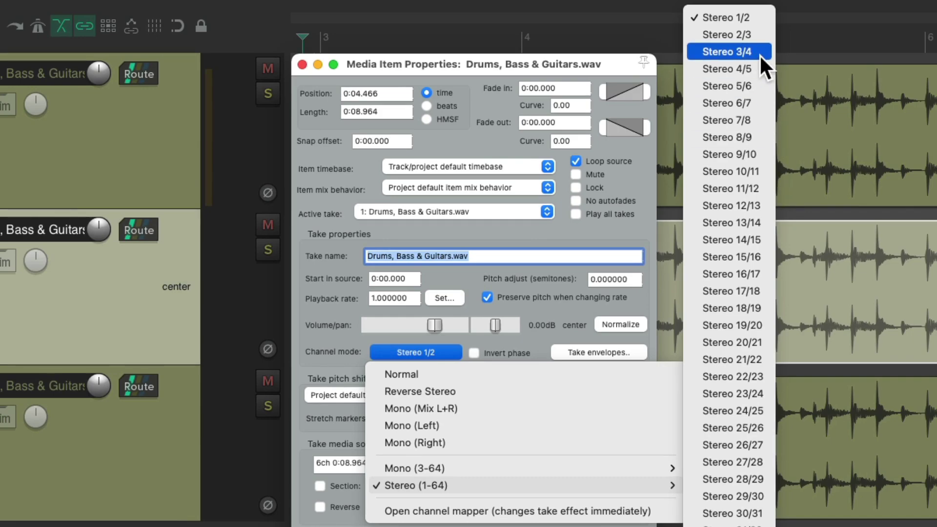
left_click(760, 54)
key("Return")
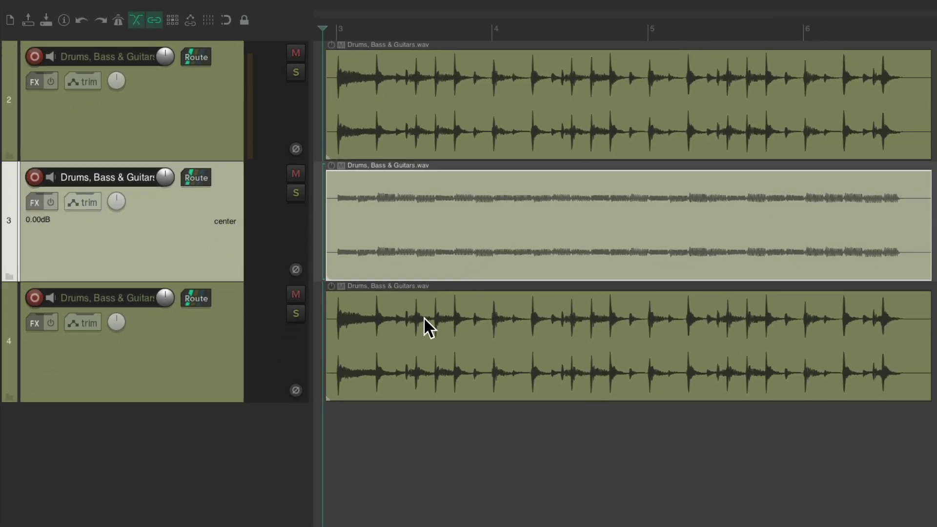
Set the bottom track's item channel mode to Stereo 5/6.
left_click(421, 322)
double_click(411, 318)
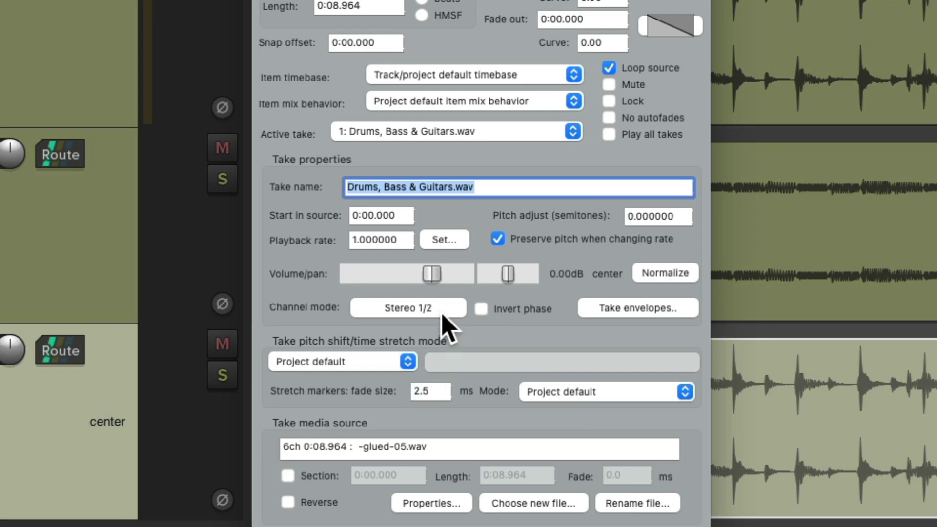
left_click(443, 315)
mouse_move(464, 488)
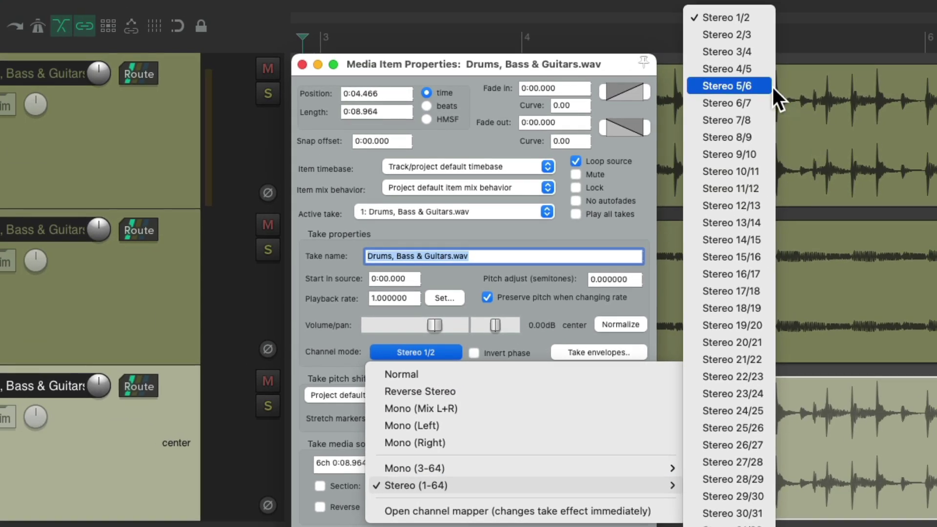
left_click(759, 87)
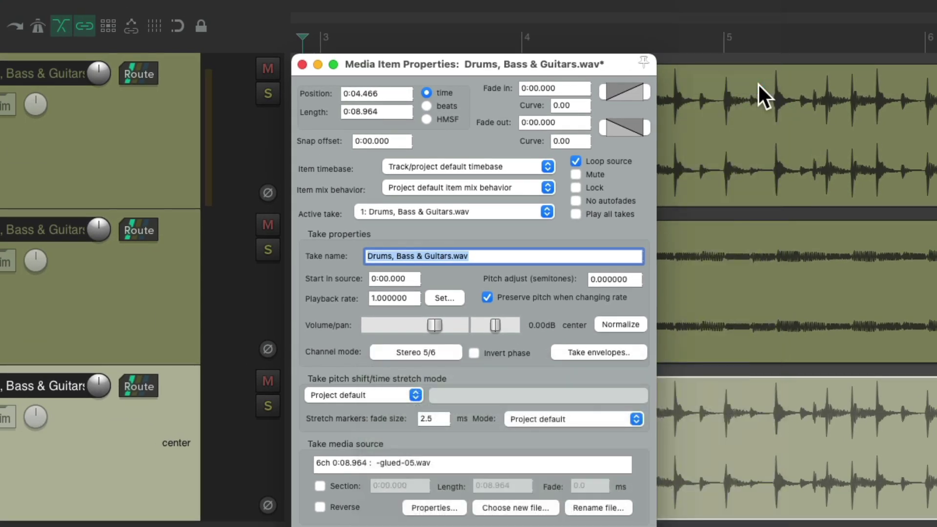
key("Return")
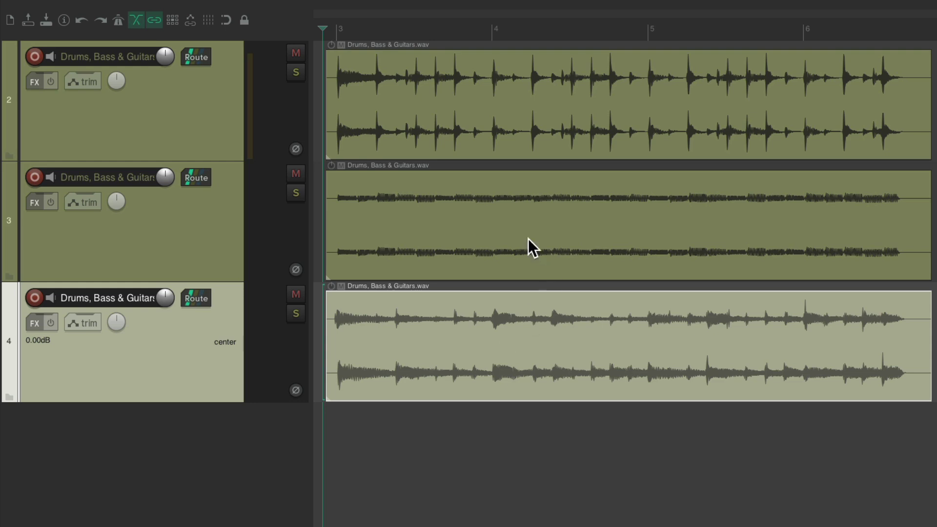
Open the mixer during playback and set the track 3 fader to -0.85 dB and track 4 to -1.79 dB.
key("super+m")
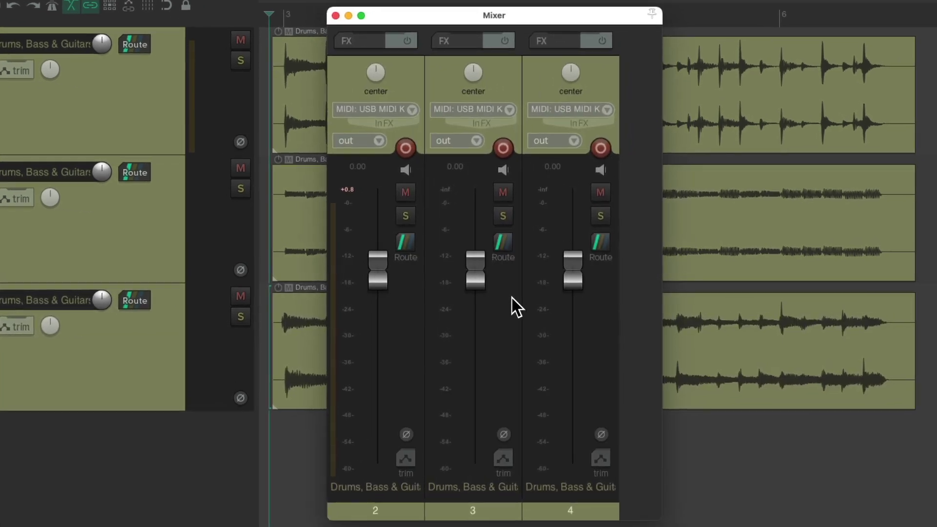
key("space")
left_click_drag(476, 280, 476, 291)
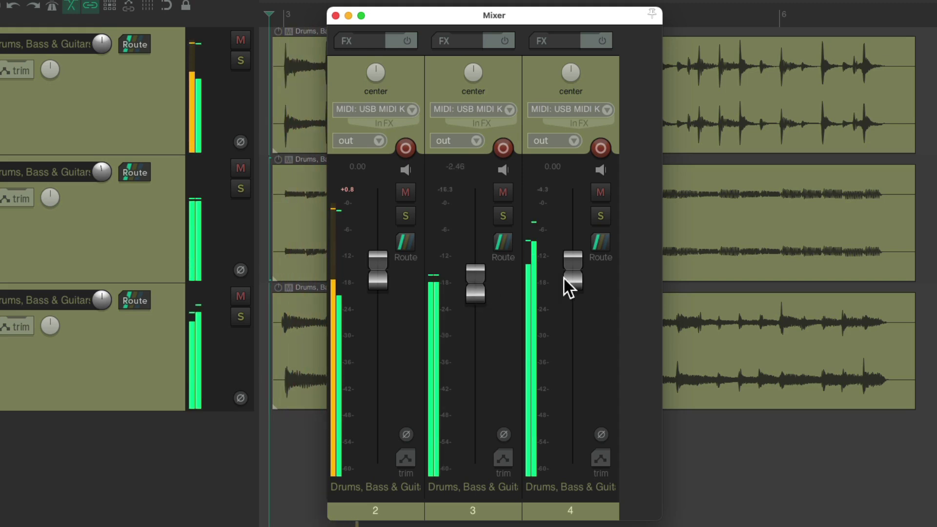
left_click_drag(563, 278, 569, 299)
mouse_move(477, 295)
left_mouse_down()
mouse_move(473, 395)
mouse_move(476, 281)
left_mouse_up()
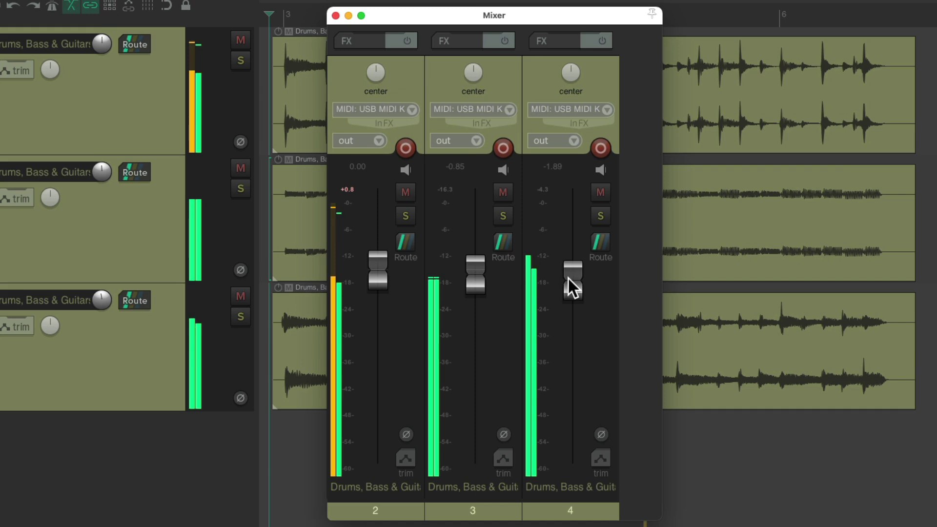
mouse_move(568, 278)
left_mouse_down()
mouse_move(568, 338)
mouse_move(567, 278)
left_mouse_up()
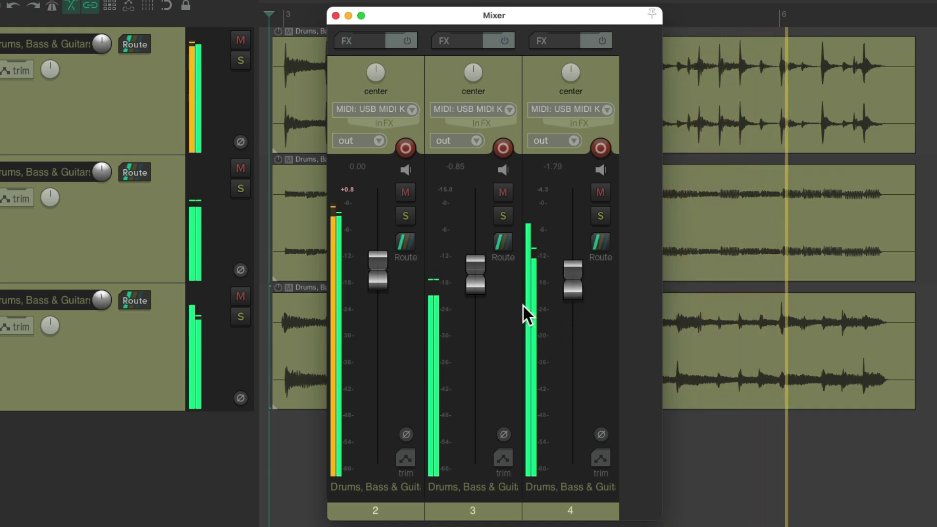